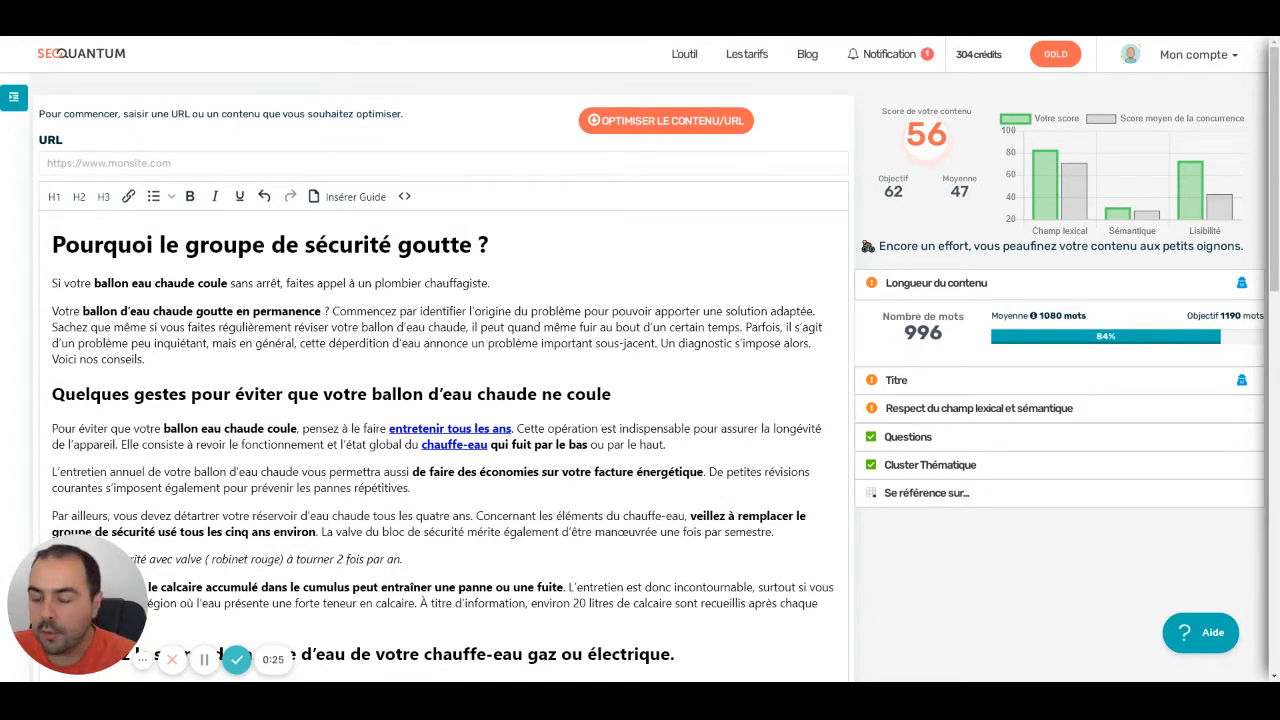
# Examine the content score, its target and average, and the chart comparing lexical, semantic and readability scores with competitors
pyautogui.moveTo(1076, 210)
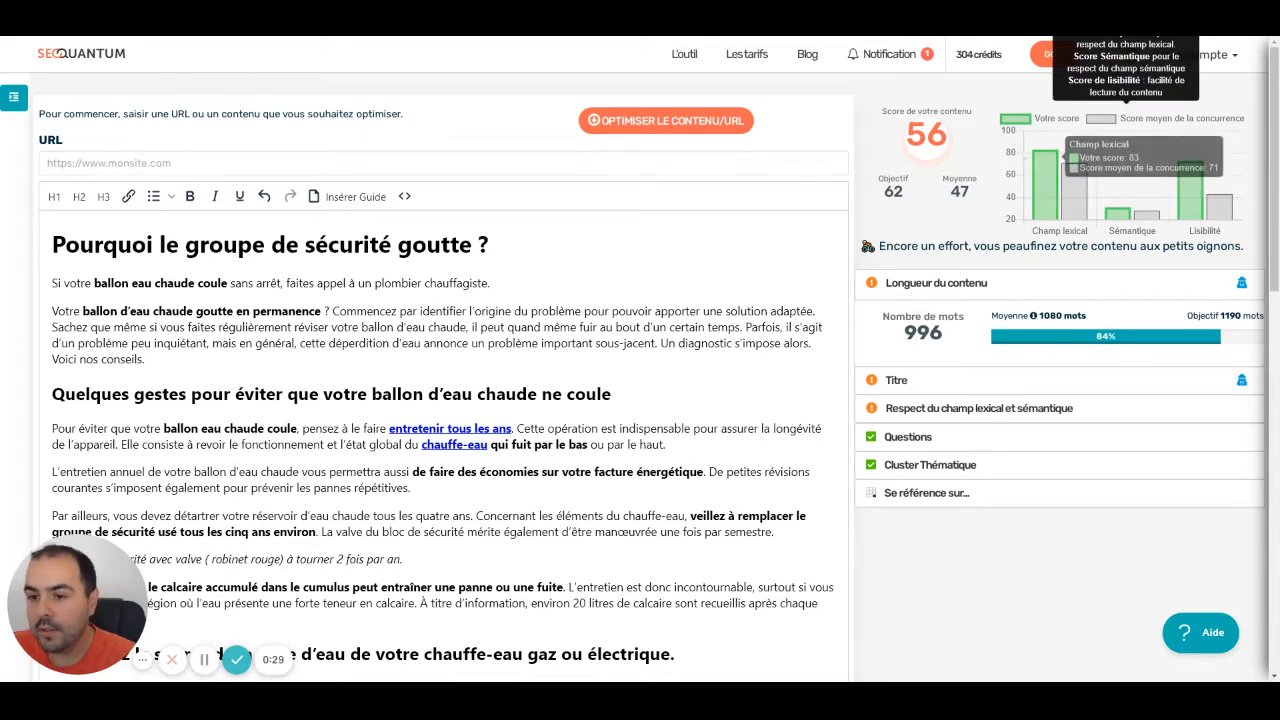
pyautogui.moveTo(926, 111)
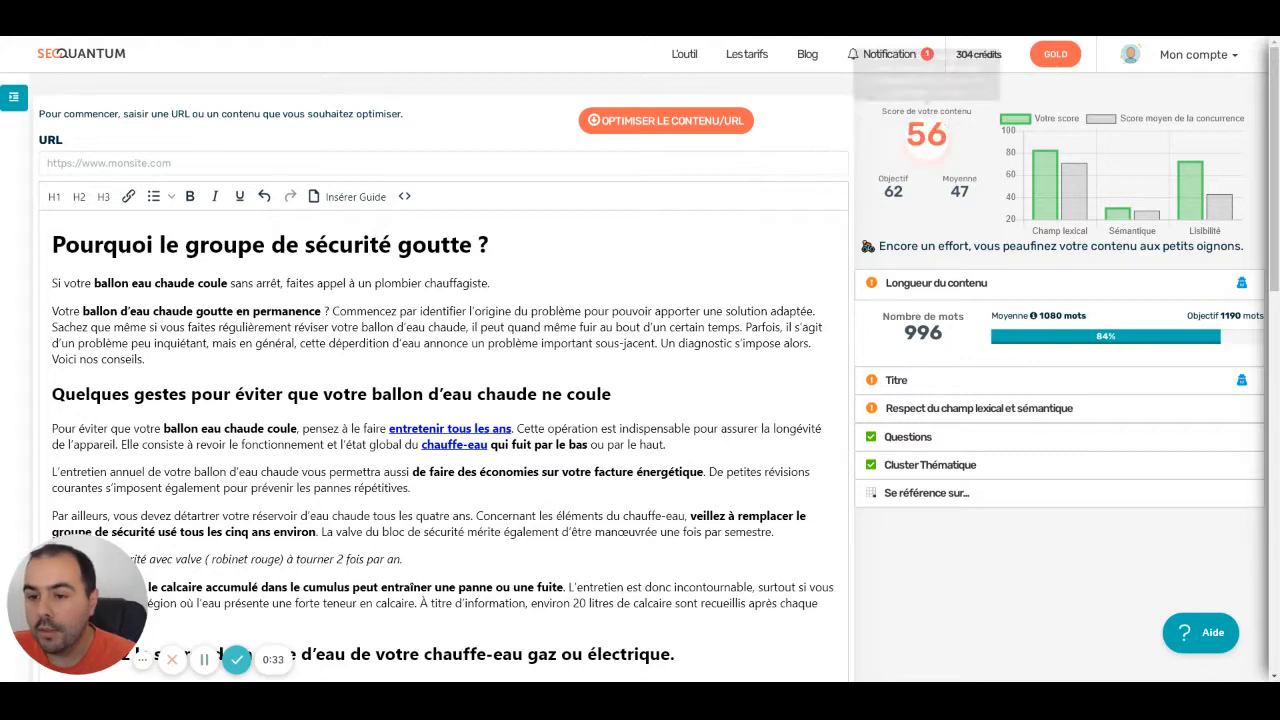
pyautogui.moveTo(893, 185)
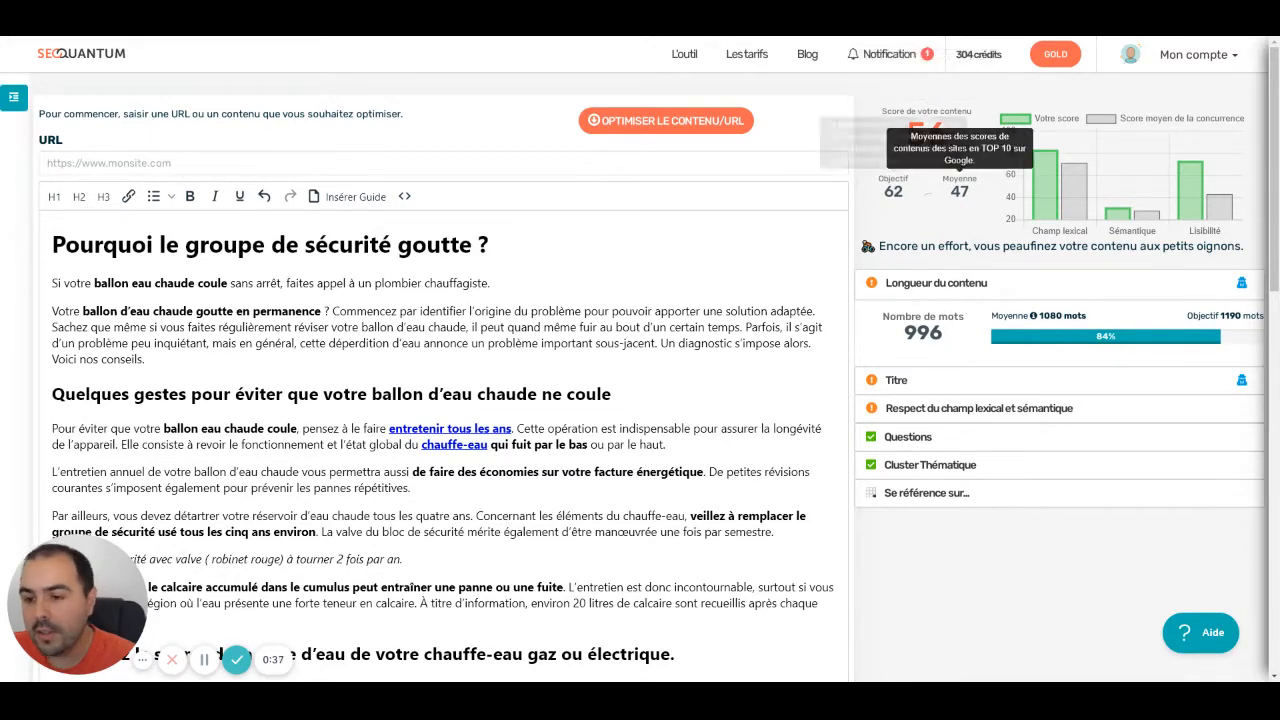
pyautogui.moveTo(954, 192)
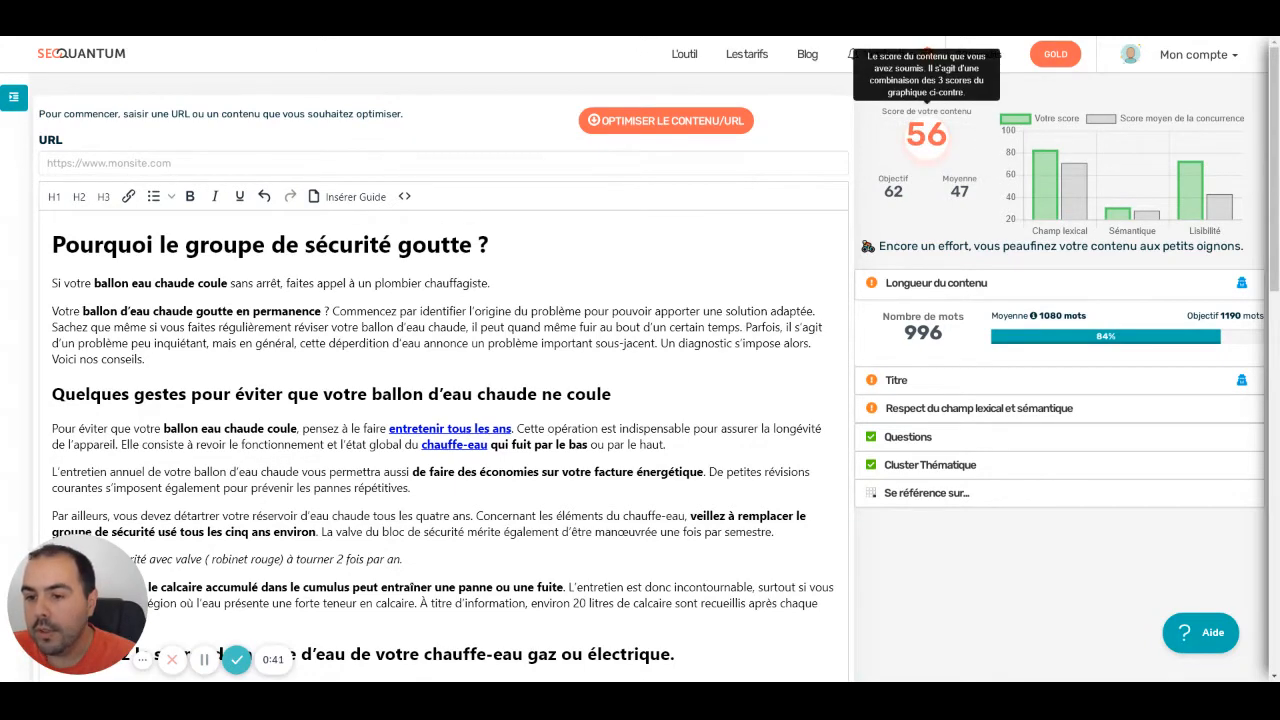
pyautogui.moveTo(1050, 190)
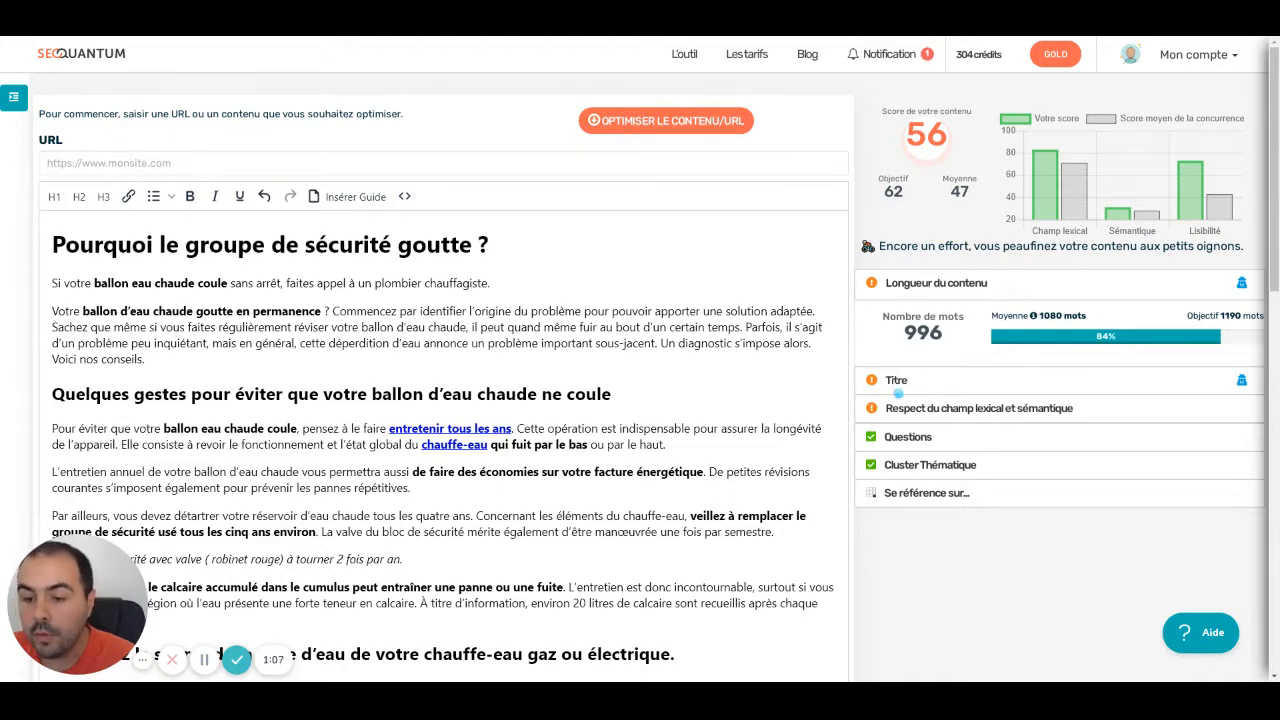
# Look through the recommendations on the title, the lexical and semantic field, and the suggested questions
pyautogui.click(898, 391)
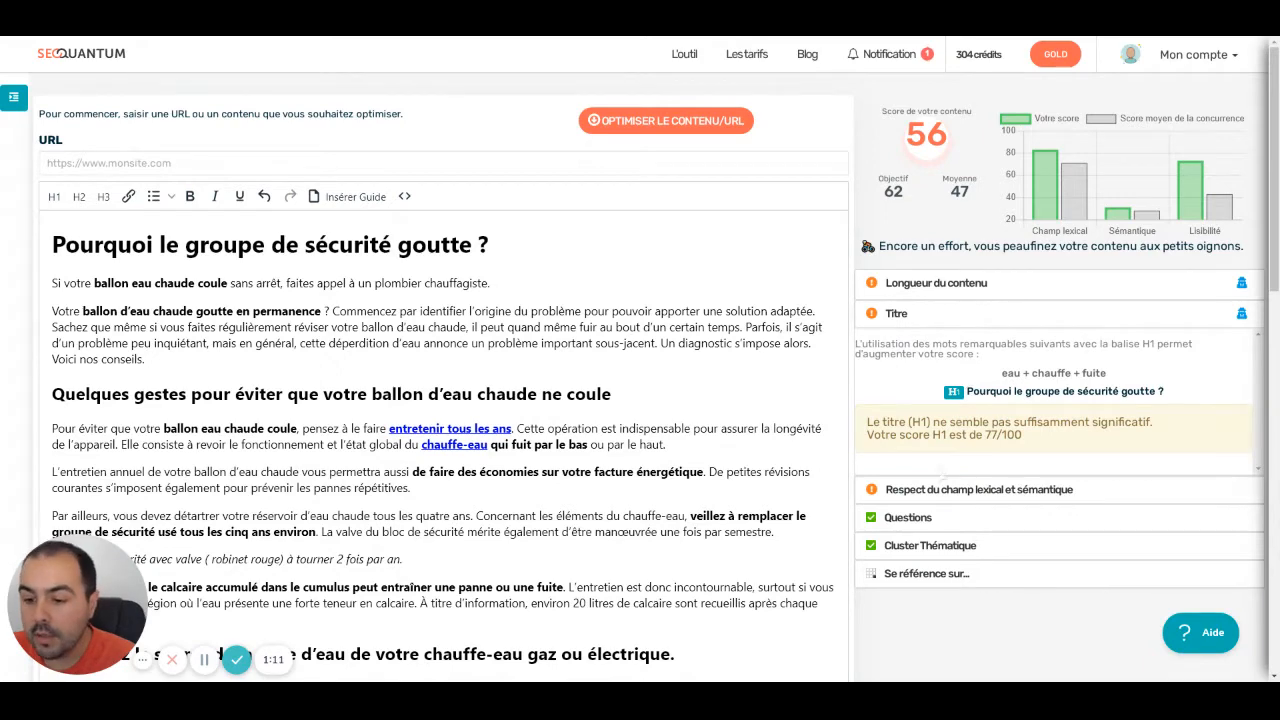
pyautogui.click(943, 490)
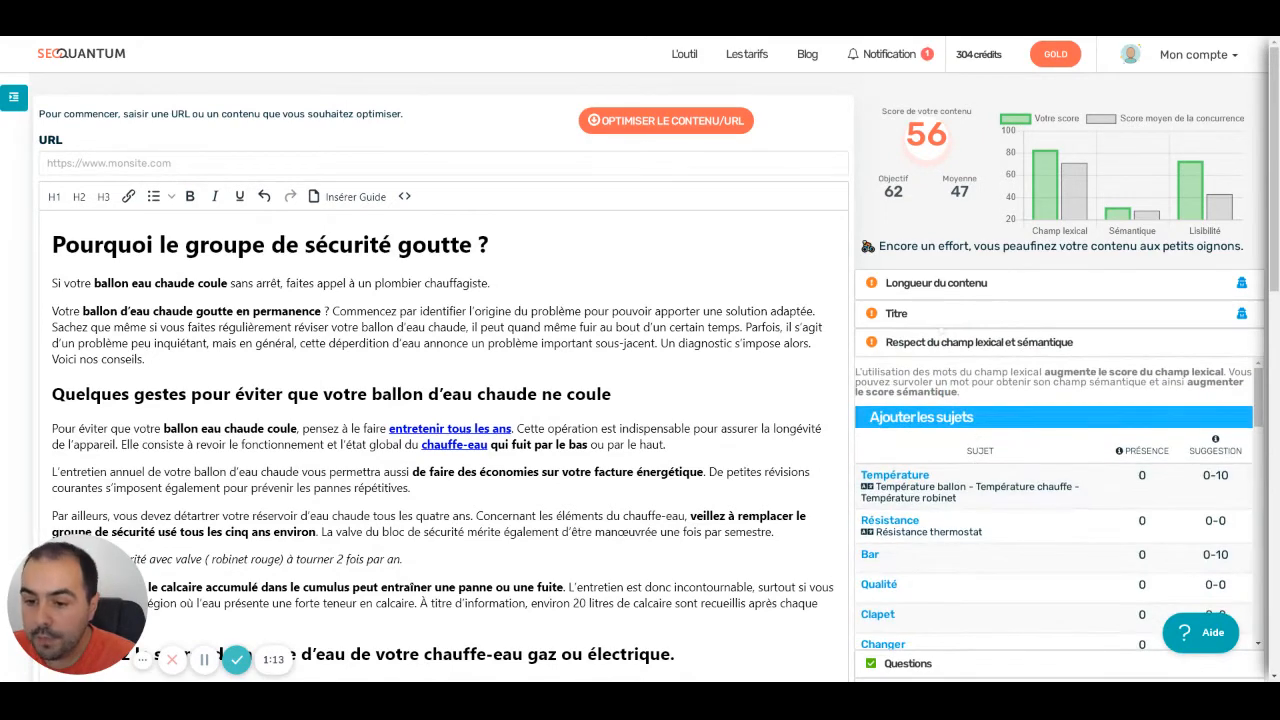
pyautogui.click(937, 349)
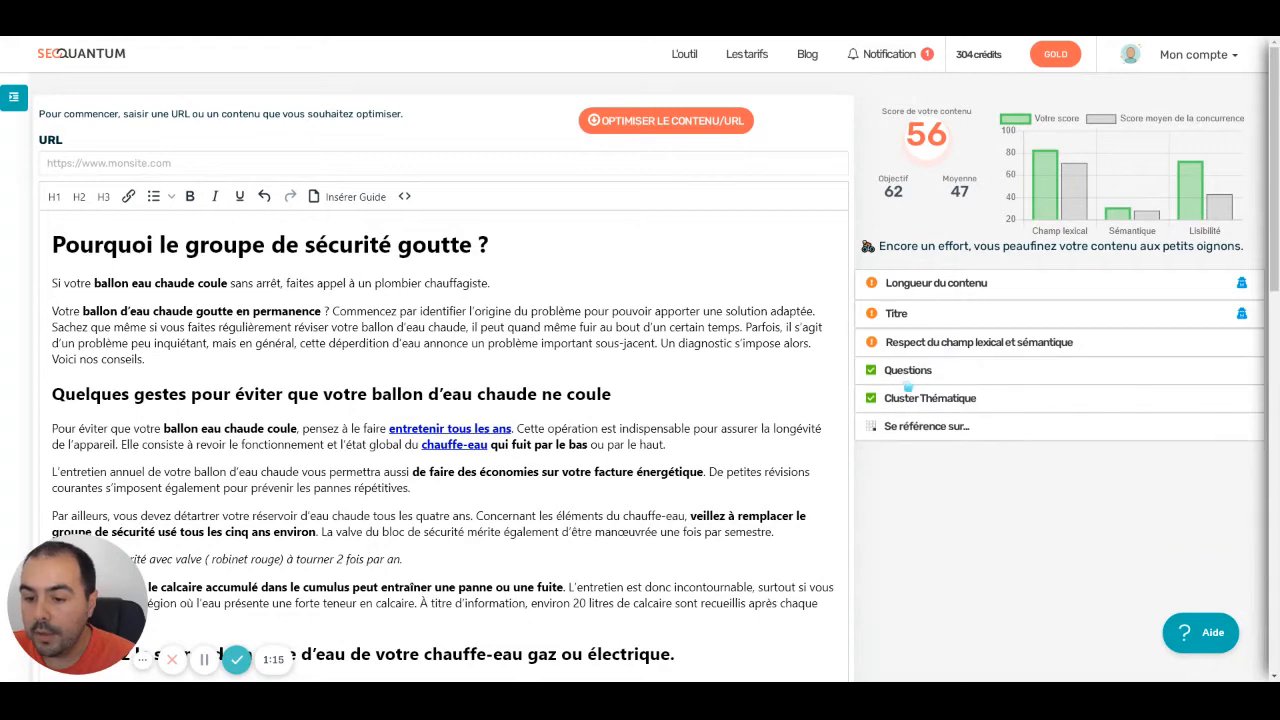
pyautogui.click(910, 372)
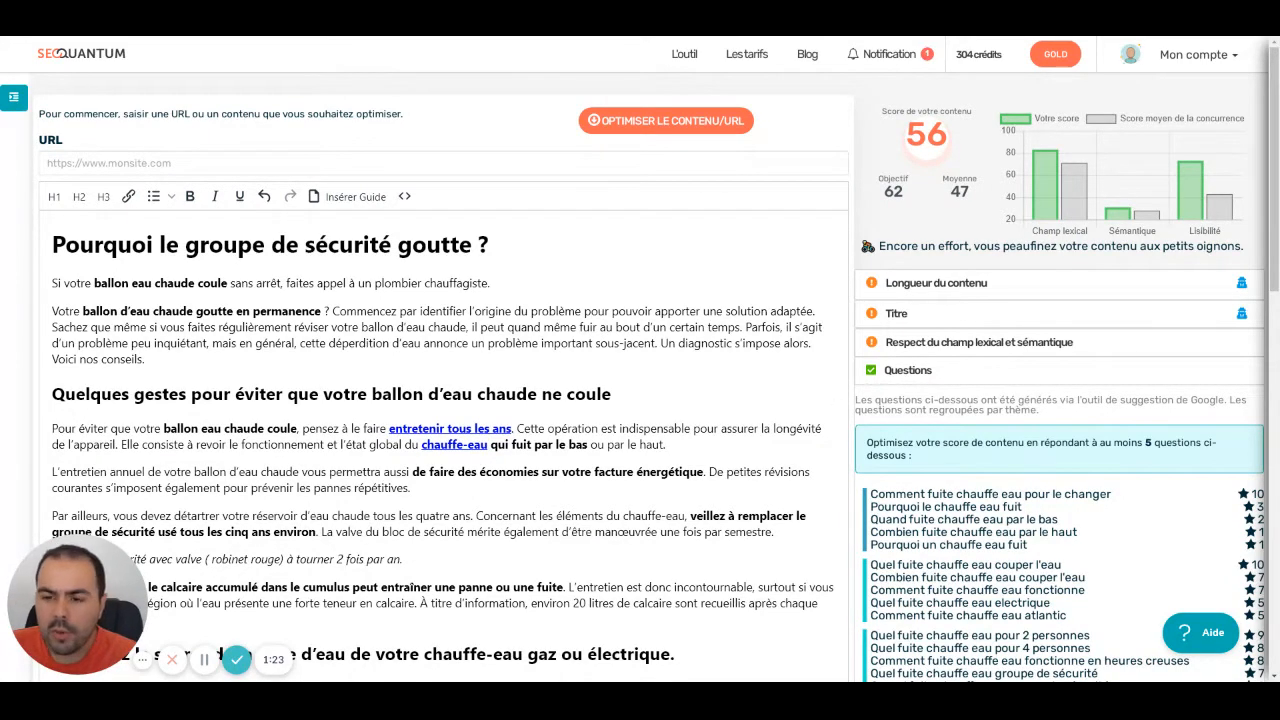
pyautogui.click(910, 376)
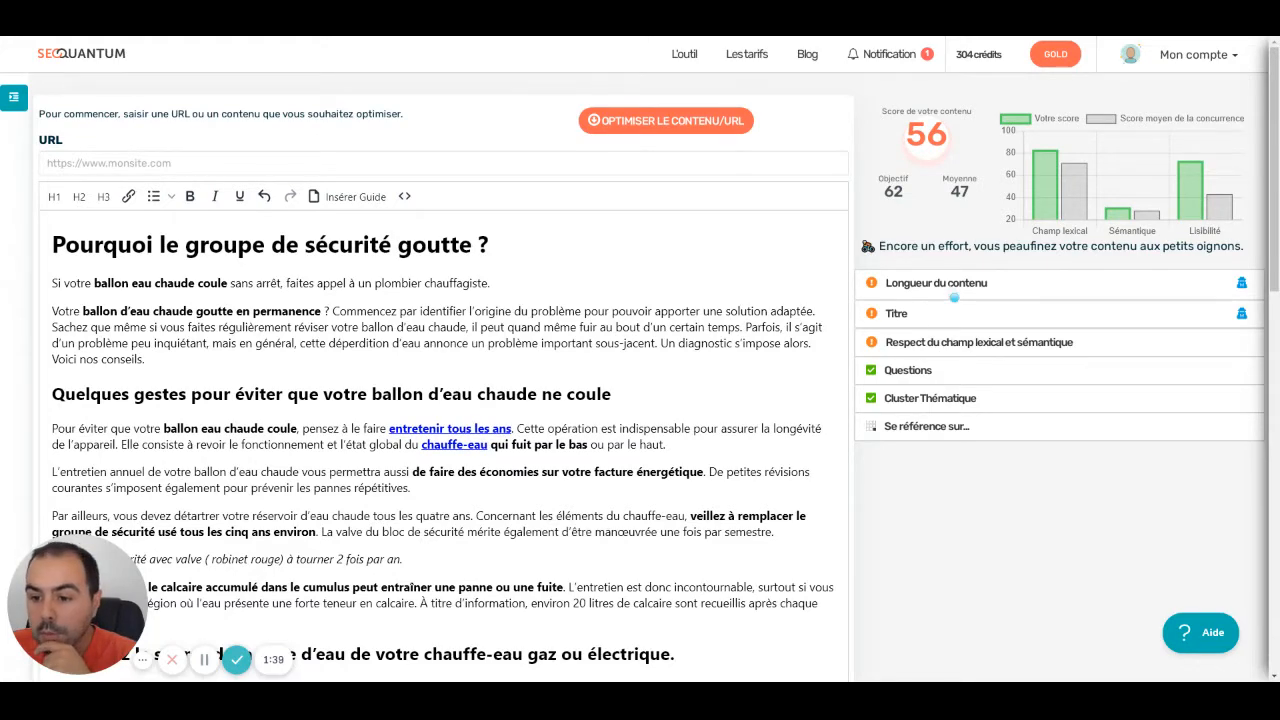
# Examine the content length recommendation and compare it with the competitors' word counts
pyautogui.click(954, 292)
pyautogui.click(1243, 285)
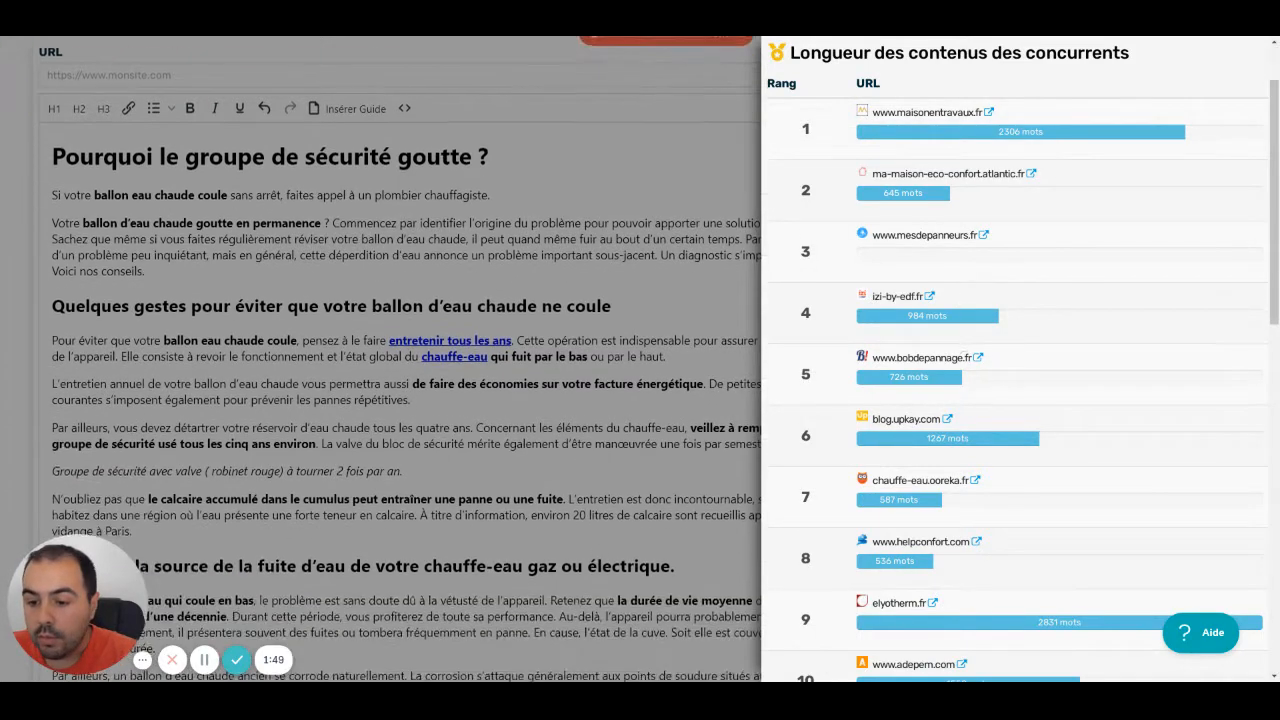
pyautogui.click(679, 270)
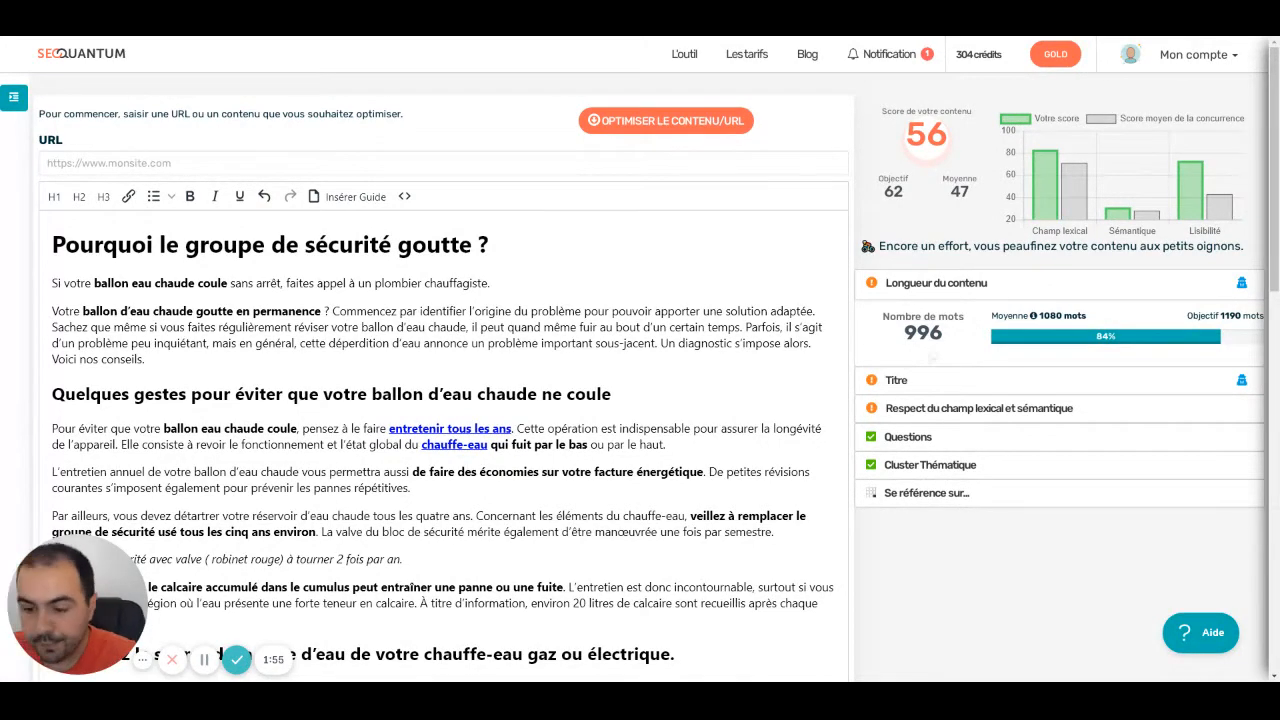
# Examine the title recommendation and the H1 titles used by the competitors
pyautogui.click(900, 380)
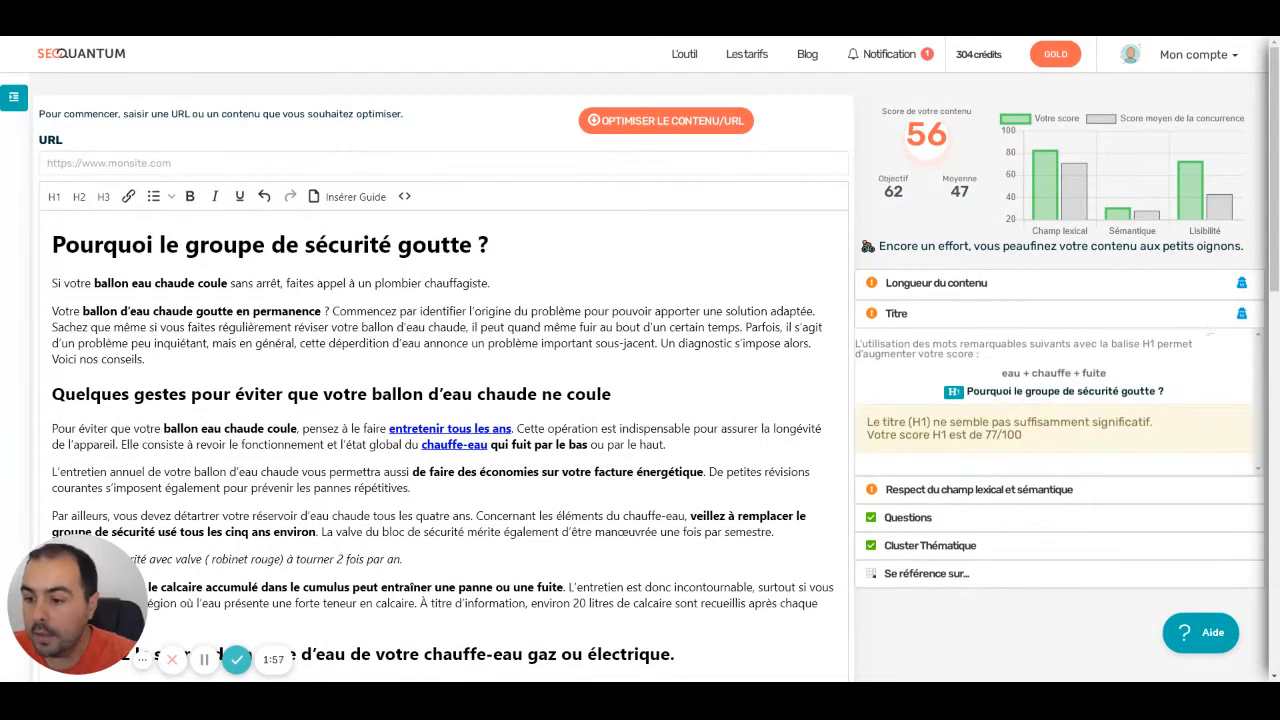
pyautogui.click(1243, 316)
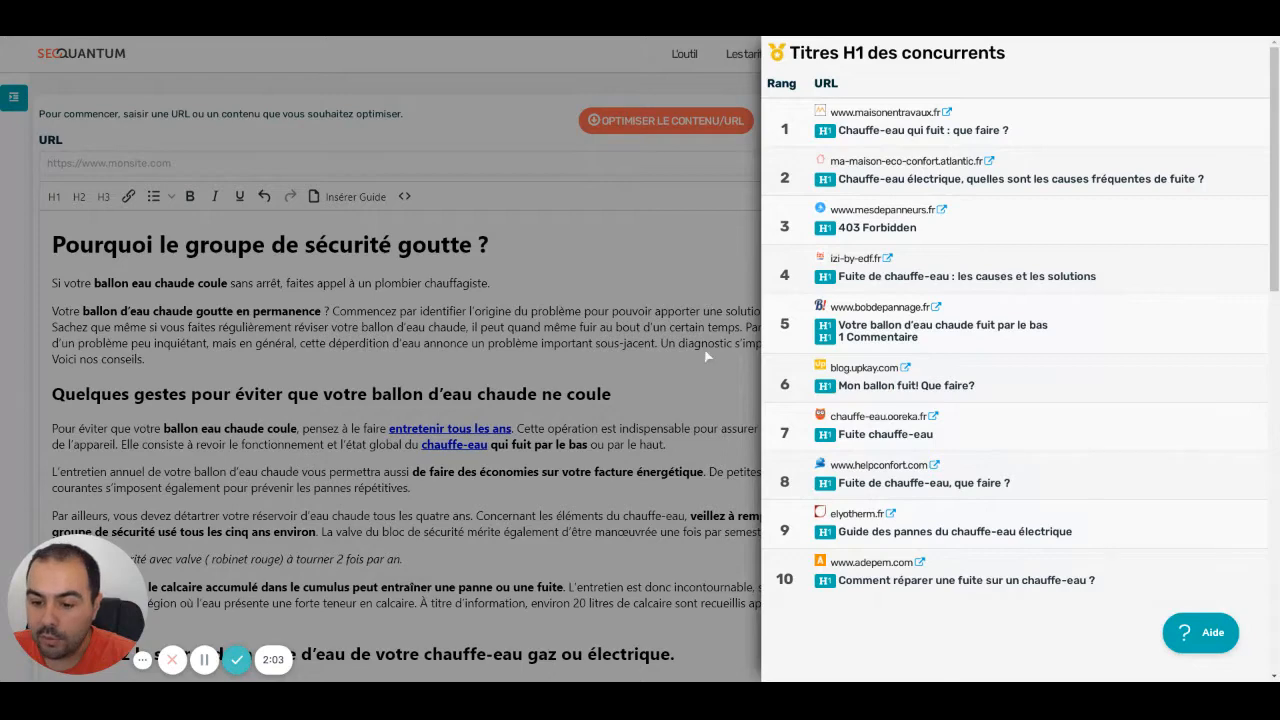
pyautogui.click(686, 283)
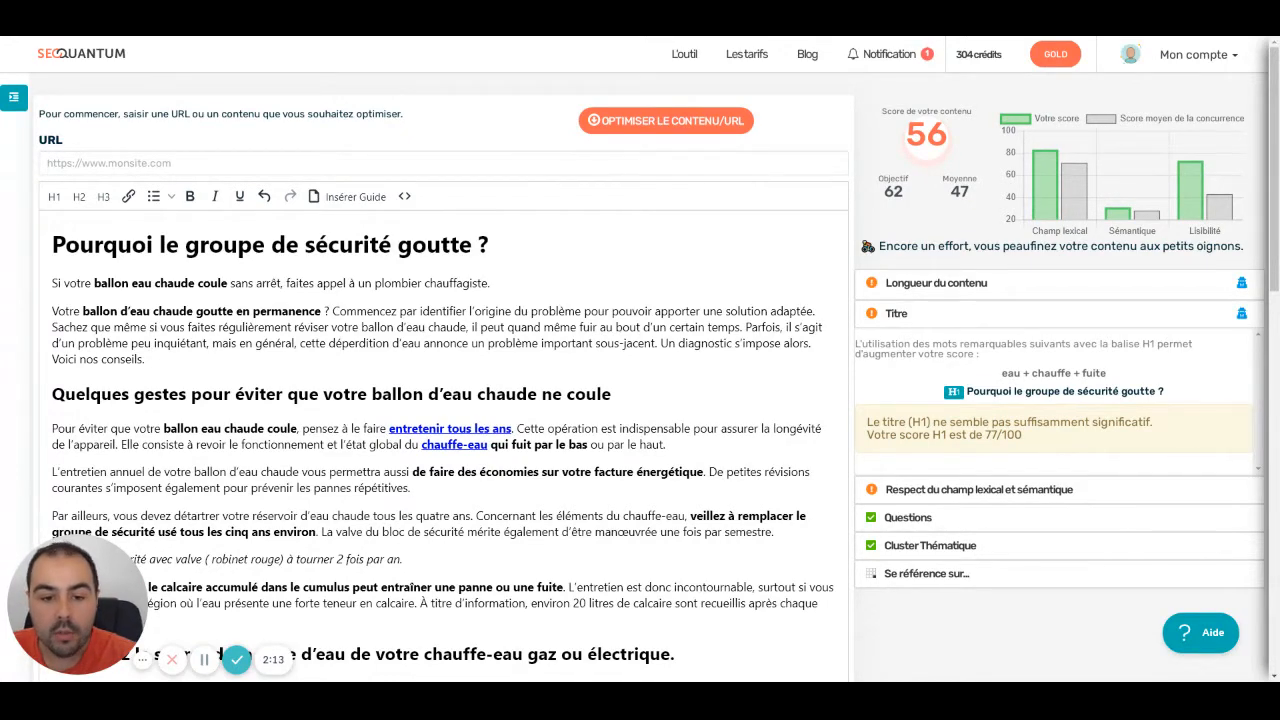
# Insert "du chauffe eau" after "groupe de sécurité" in the article's H1 title
pyautogui.click(392, 245)
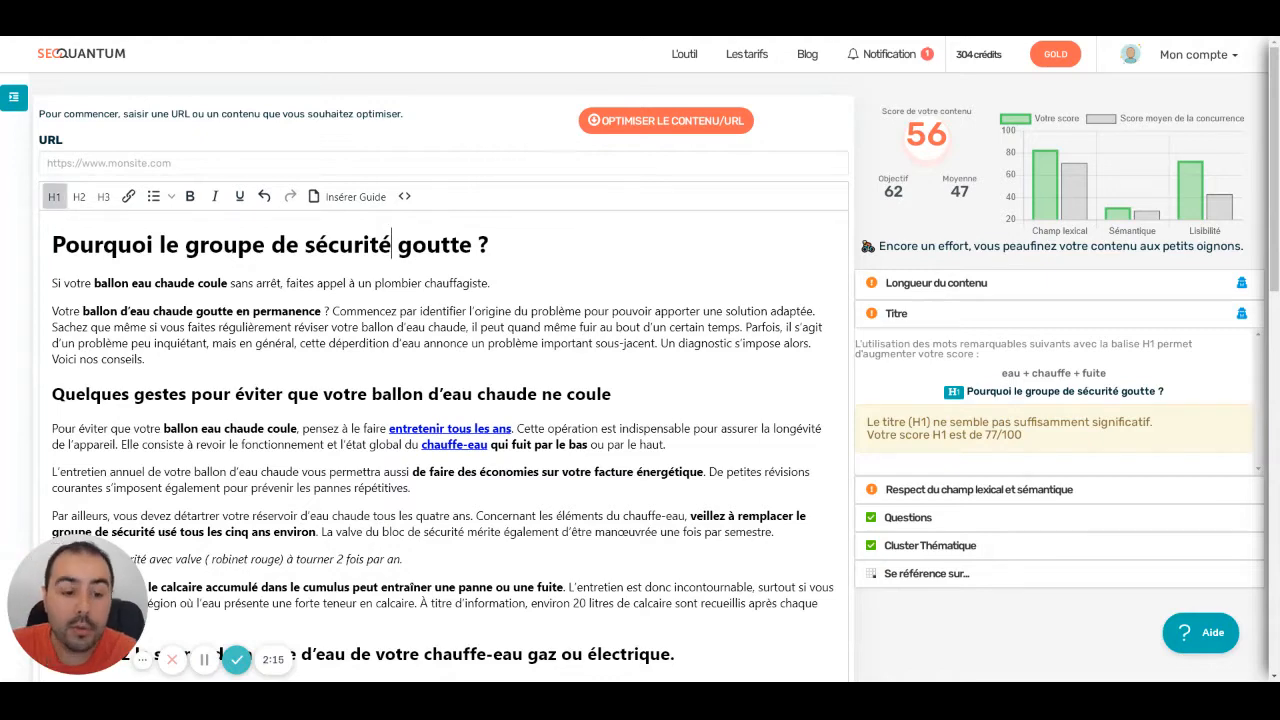
pyautogui.write('d ')
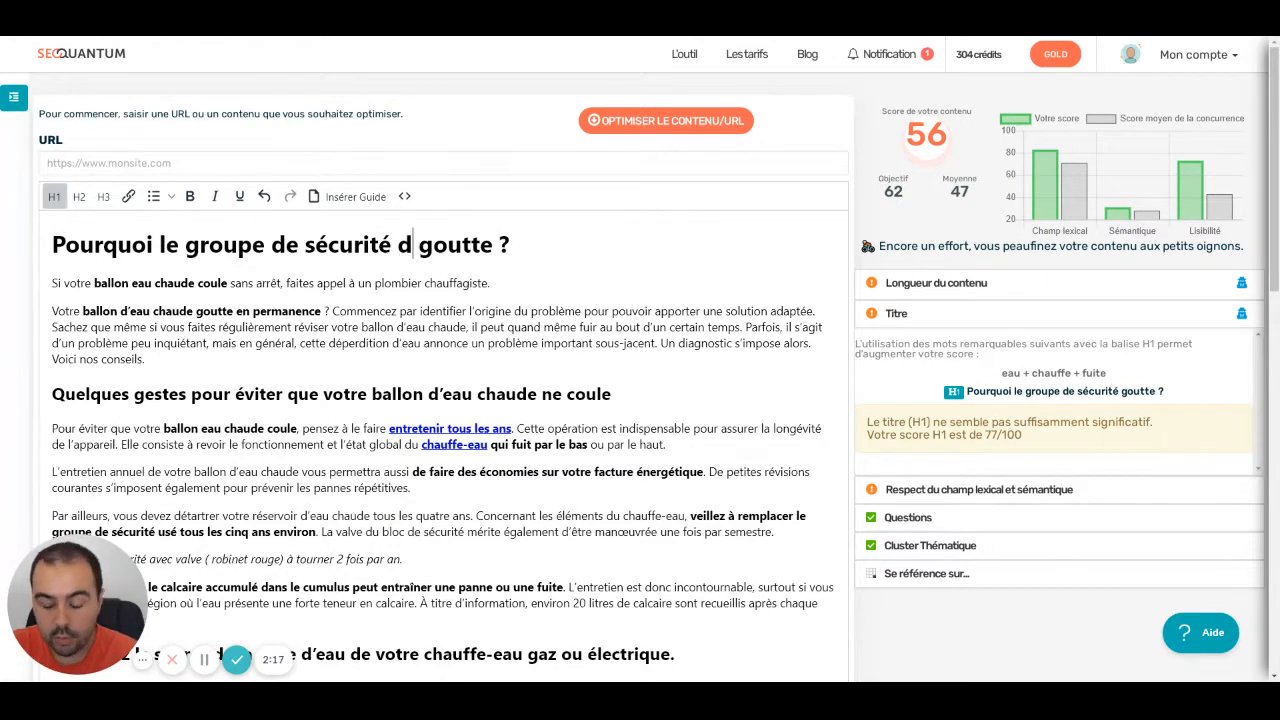
pyautogui.write('u chauf')
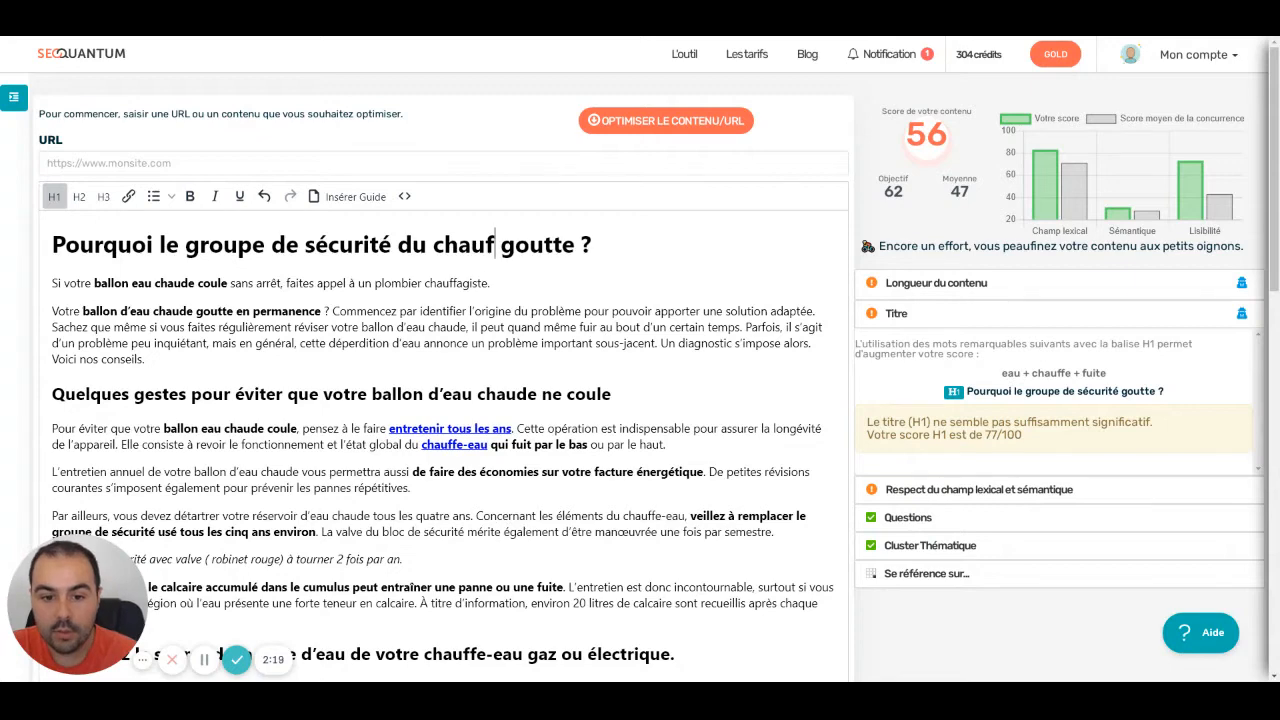
pyautogui.write('fe eau')
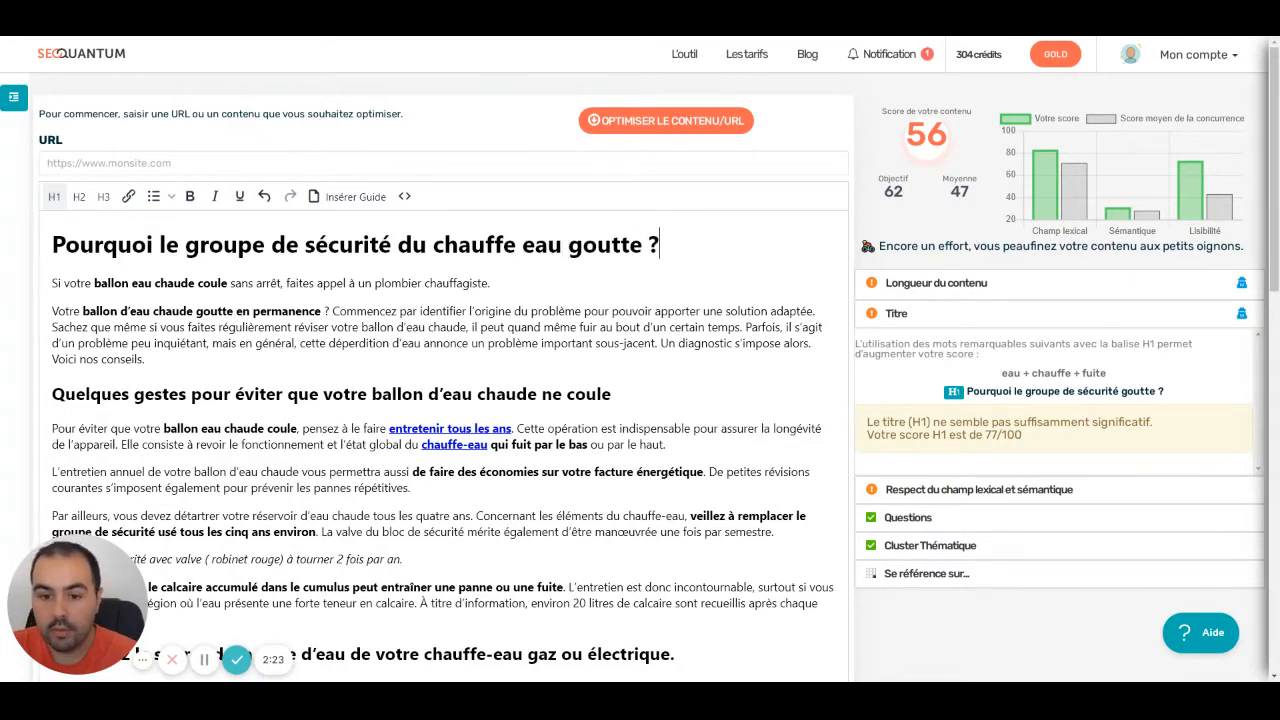
# Replace "goutte" with "fuit-il" in the H1 title and rerun the content optimization to check the title score
pyautogui.press('BackSpace')
pyautogui.press('BackSpace')
pyautogui.press('BackSpace')
pyautogui.press('BackSpace')
pyautogui.press('BackSpace')
pyautogui.press('BackSpace')
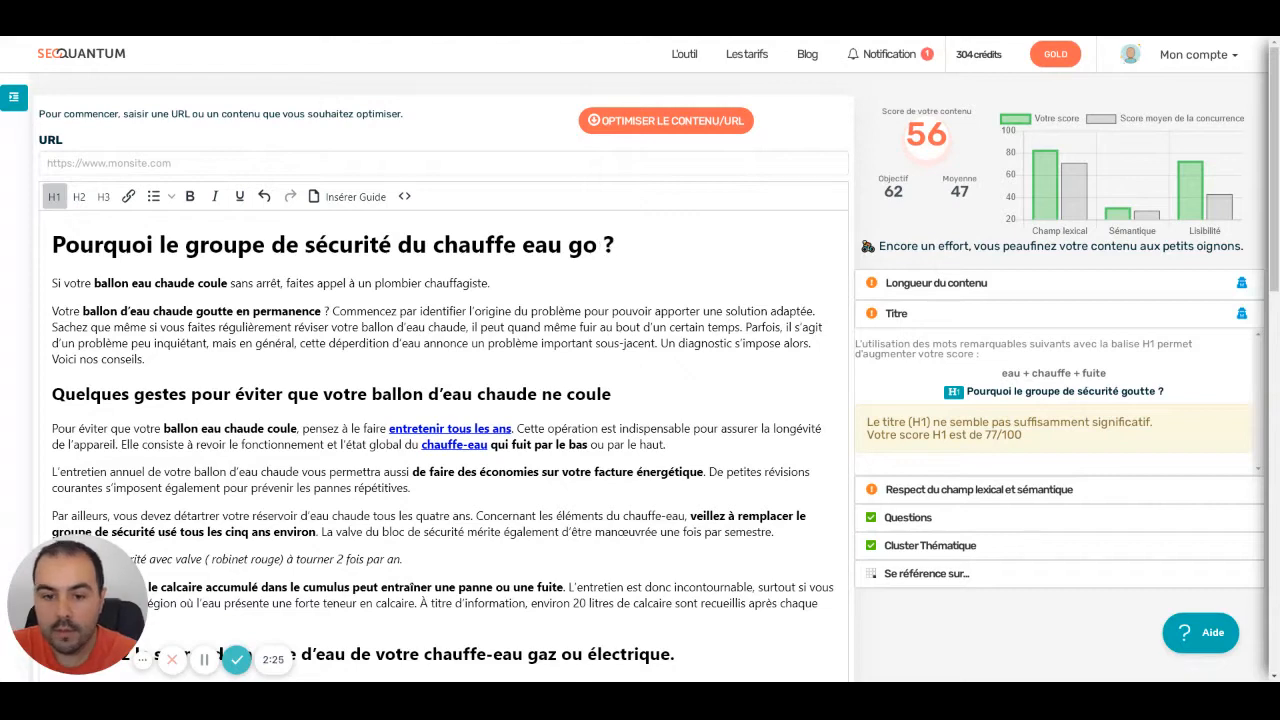
pyautogui.write('fi')
pyautogui.press('BackSpace')
pyautogui.write('uit-il')
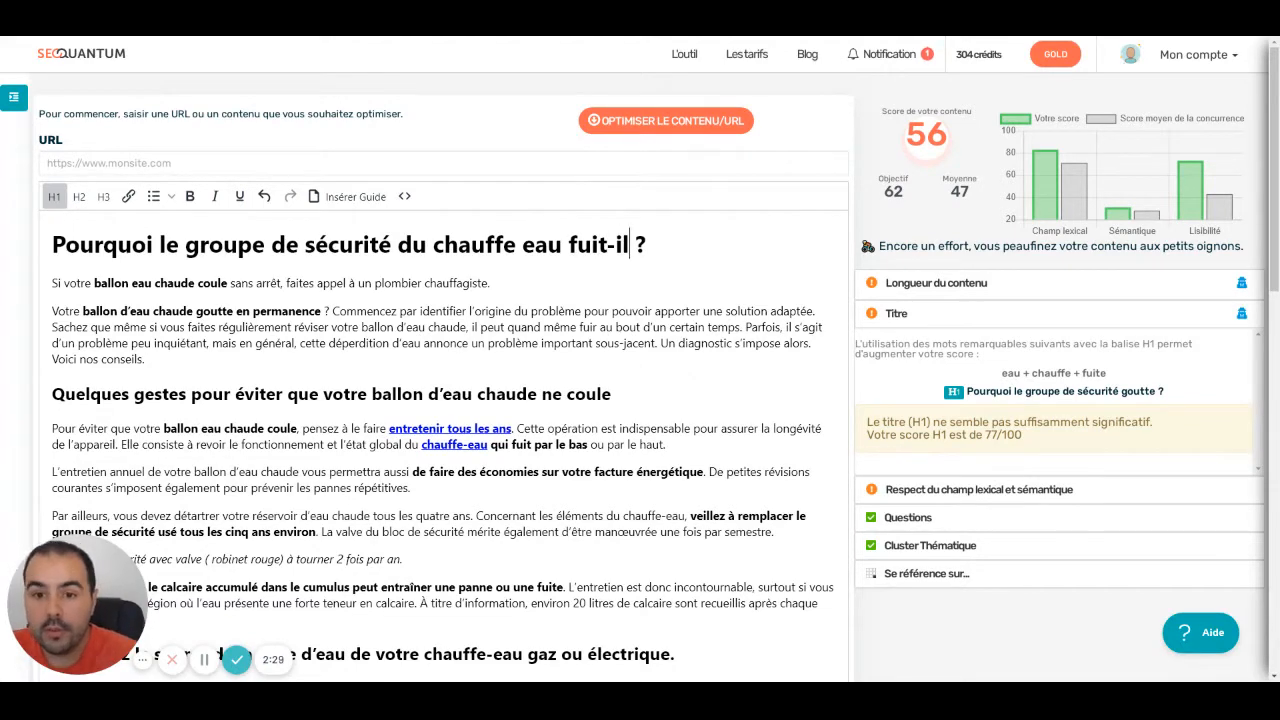
pyautogui.click(640, 121)
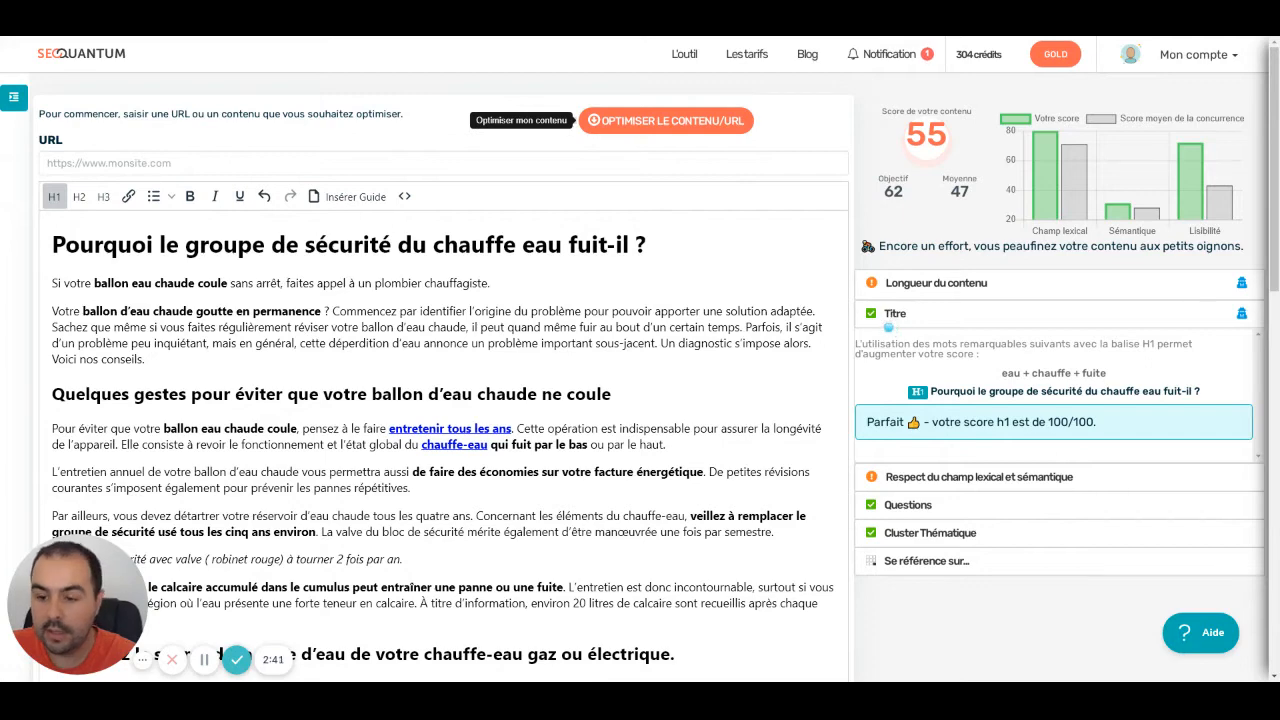
pyautogui.click(894, 326)
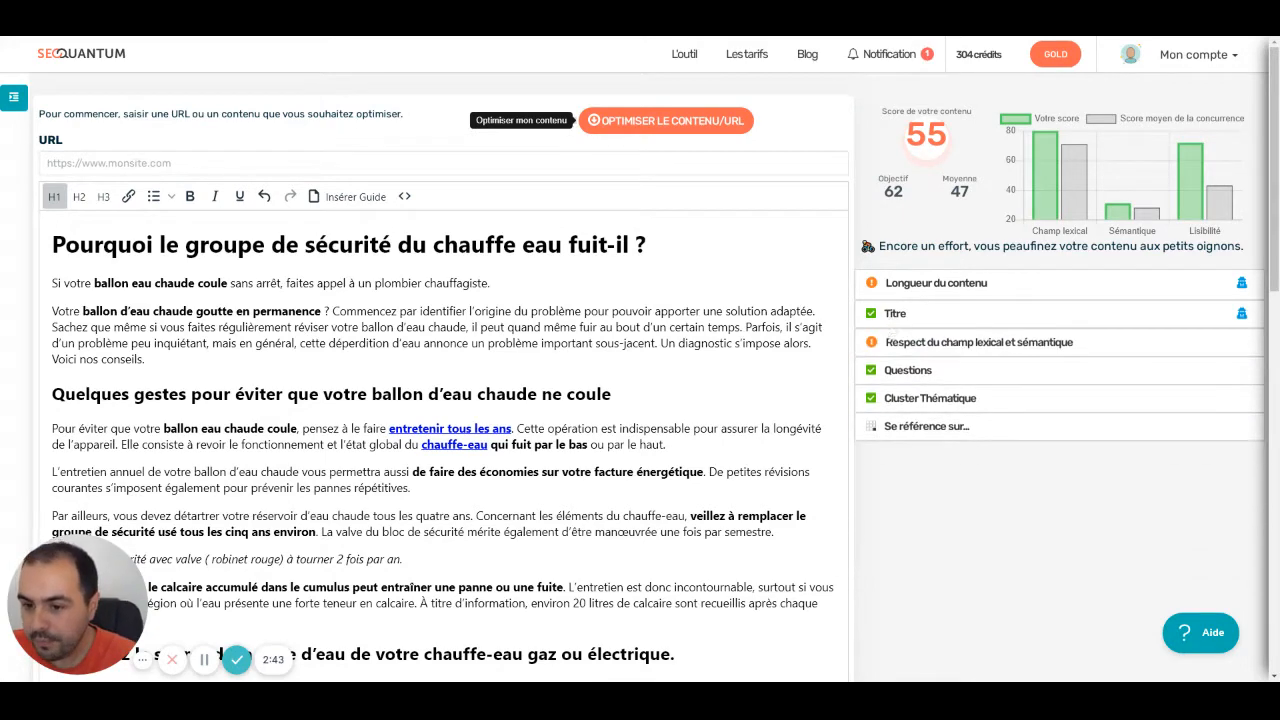
# Review the lexical and semantic field suggestions, covering the topics to add, increase and reduce
pyautogui.click(912, 348)
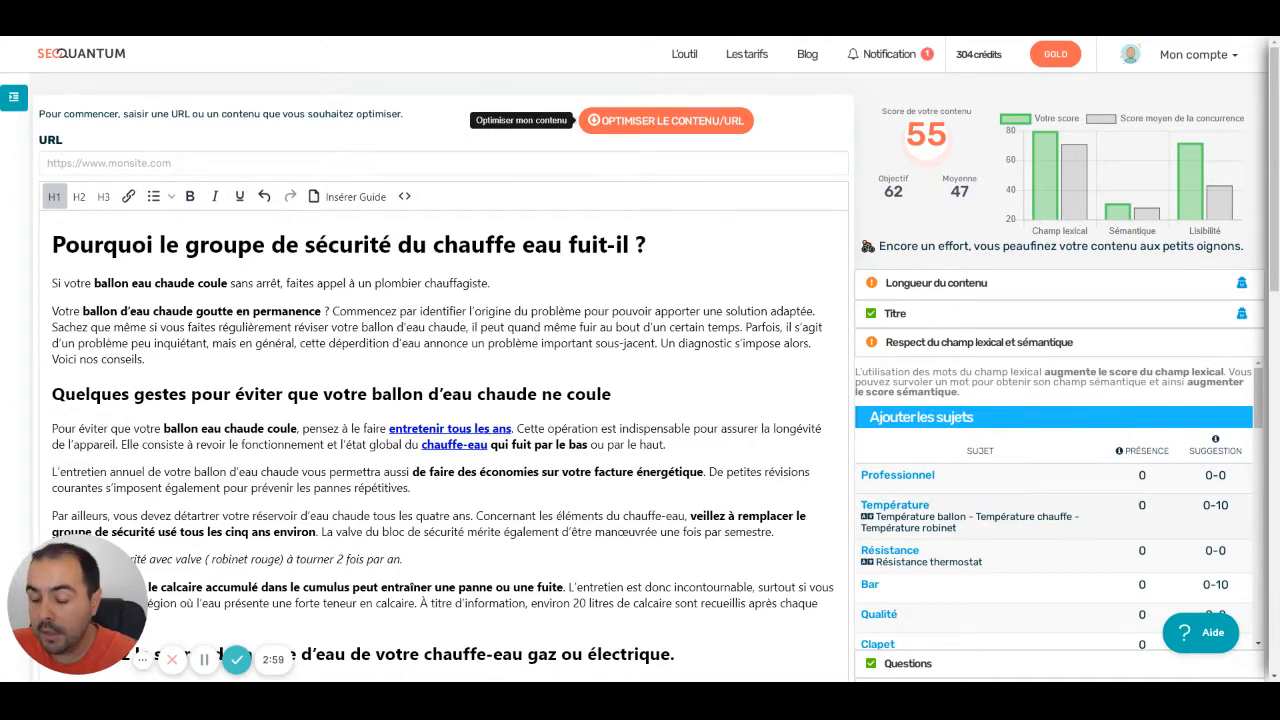
pyautogui.scroll(-2, 1050, 500)
pyautogui.scroll(-2, 1055, 500)
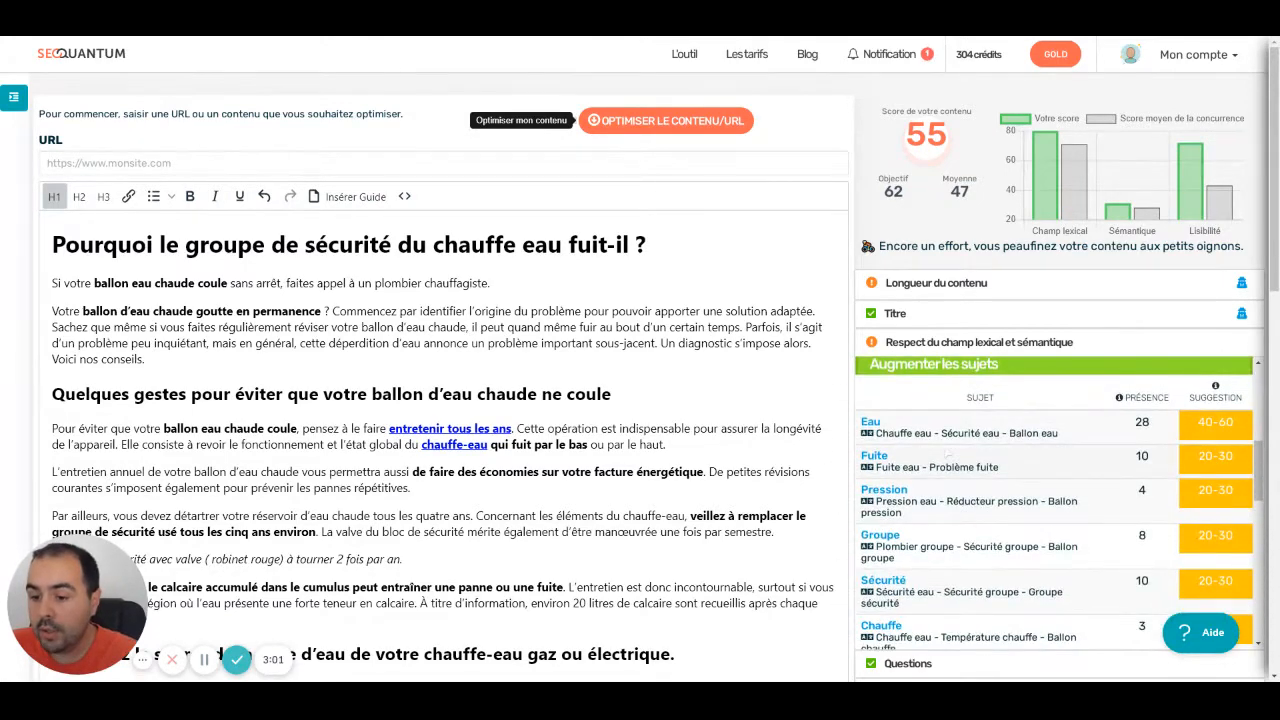
pyautogui.scroll(-1, 949, 455)
pyautogui.scroll(1, 949, 455)
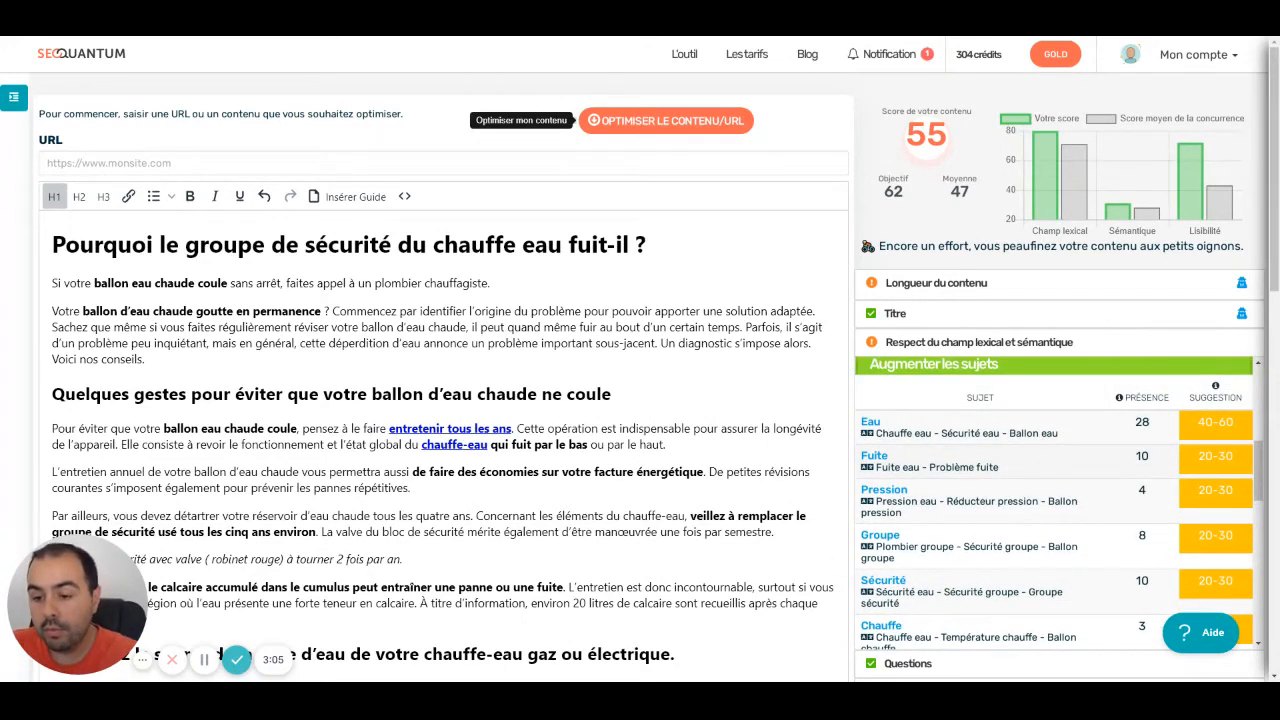
pyautogui.scroll(-10, 1055, 500)
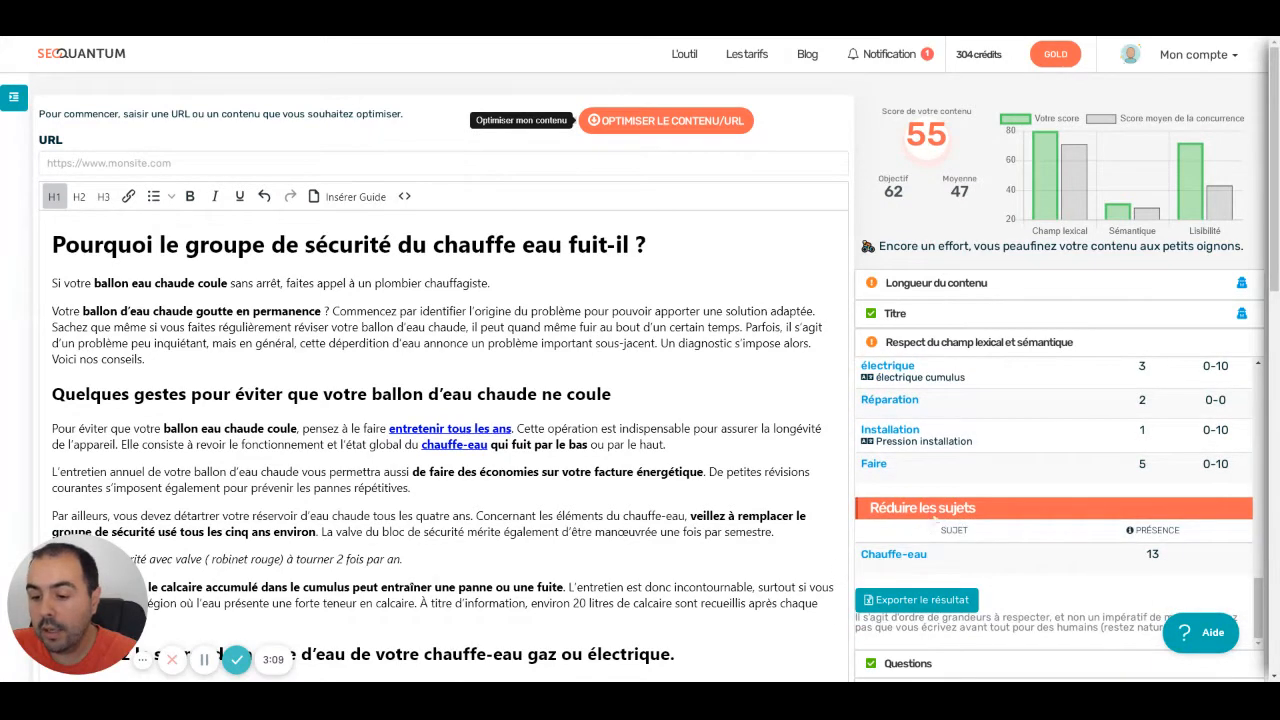
pyautogui.scroll(10, 937, 512)
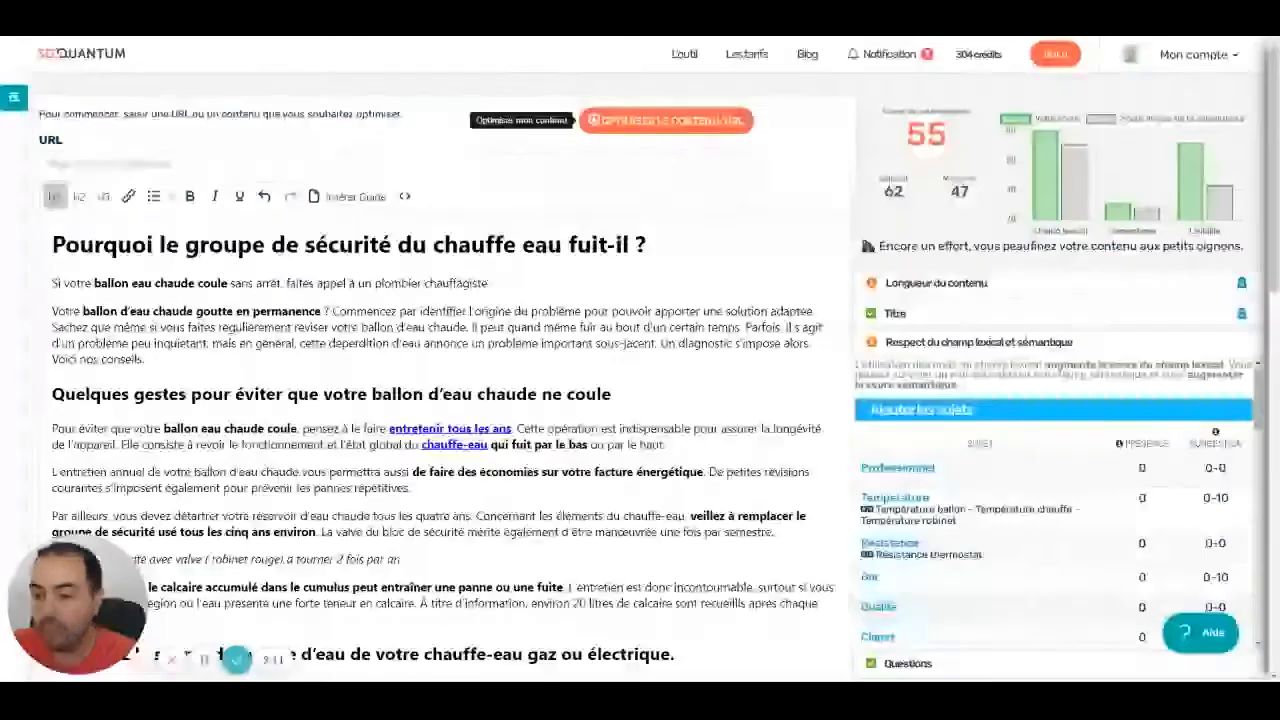
pyautogui.scroll(-1, 1055, 505)
pyautogui.scroll(1, 1055, 505)
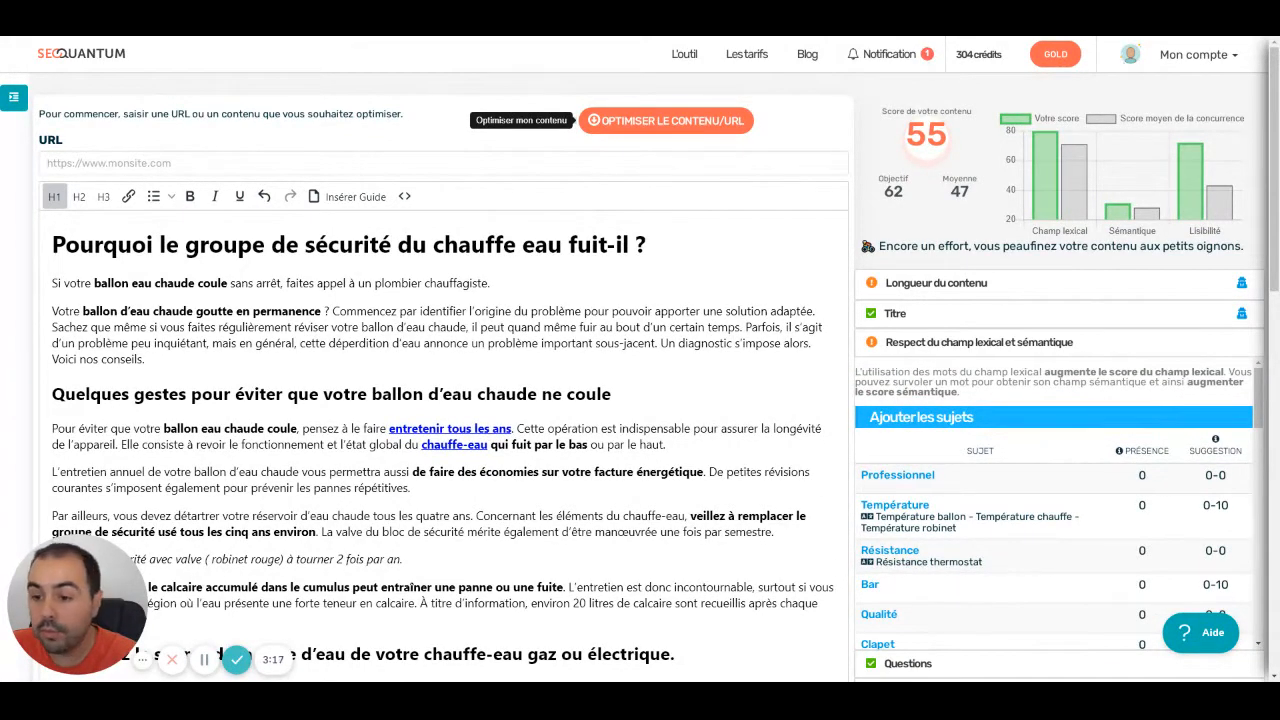
pyautogui.scroll(-1, 1050, 500)
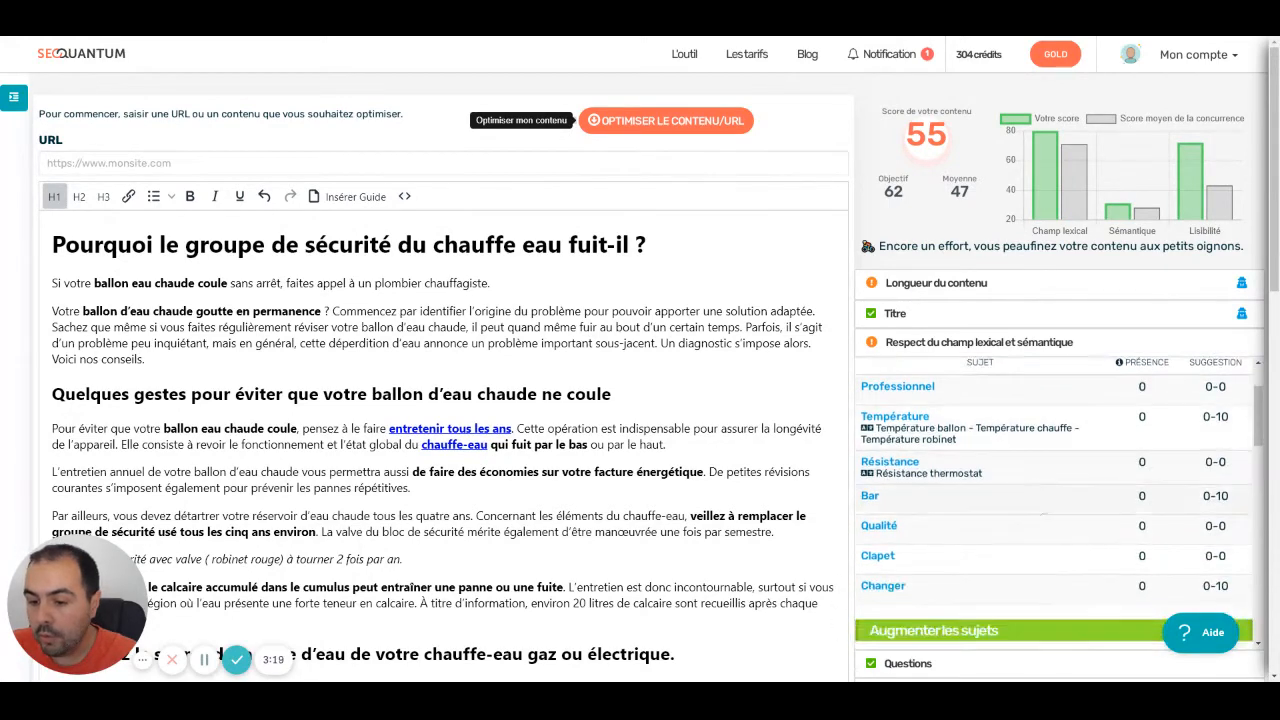
pyautogui.scroll(1, 1055, 500)
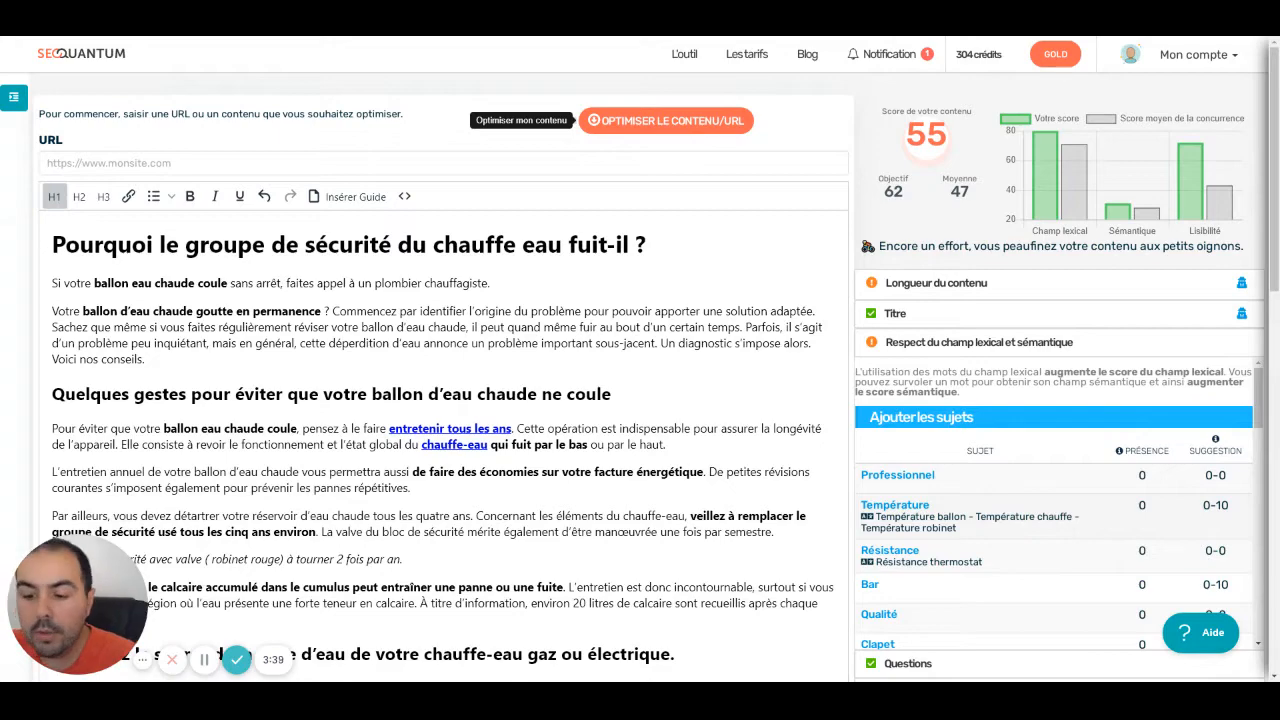
# Examine the writing suggestions and competitor excerpts for the topics "Résistance" and "Température"
pyautogui.click(903, 560)
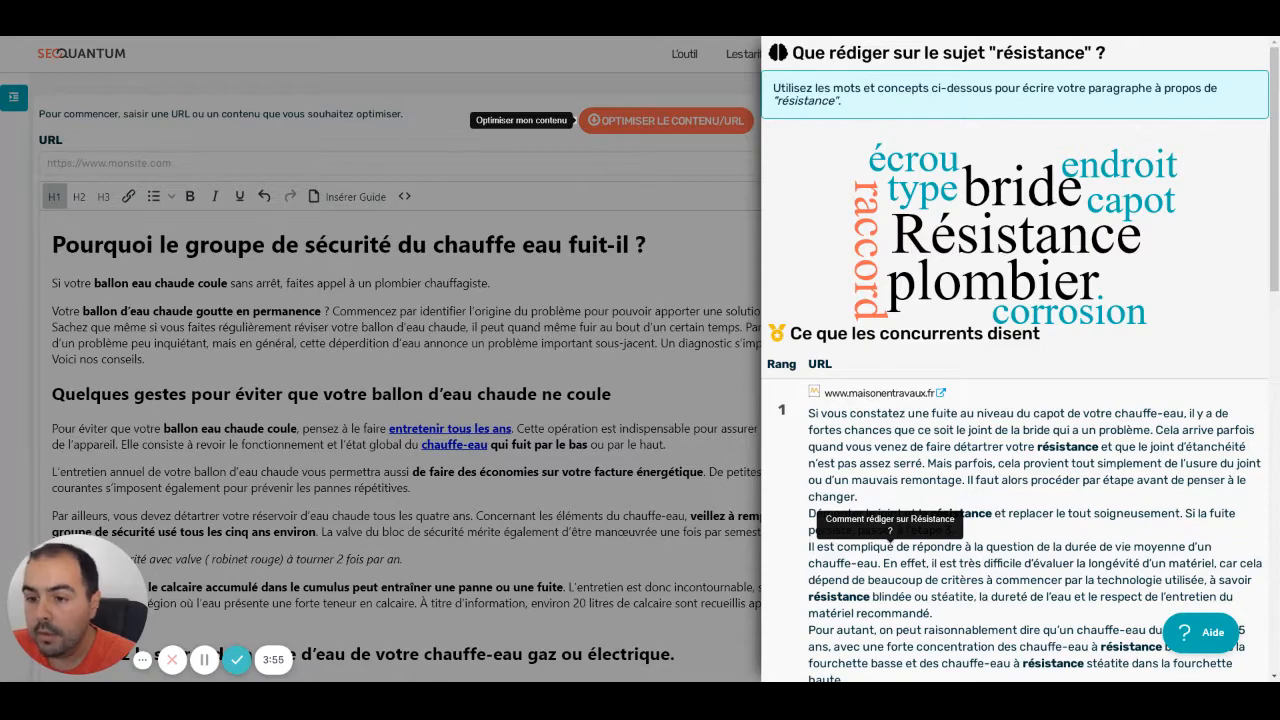
pyautogui.click(654, 303)
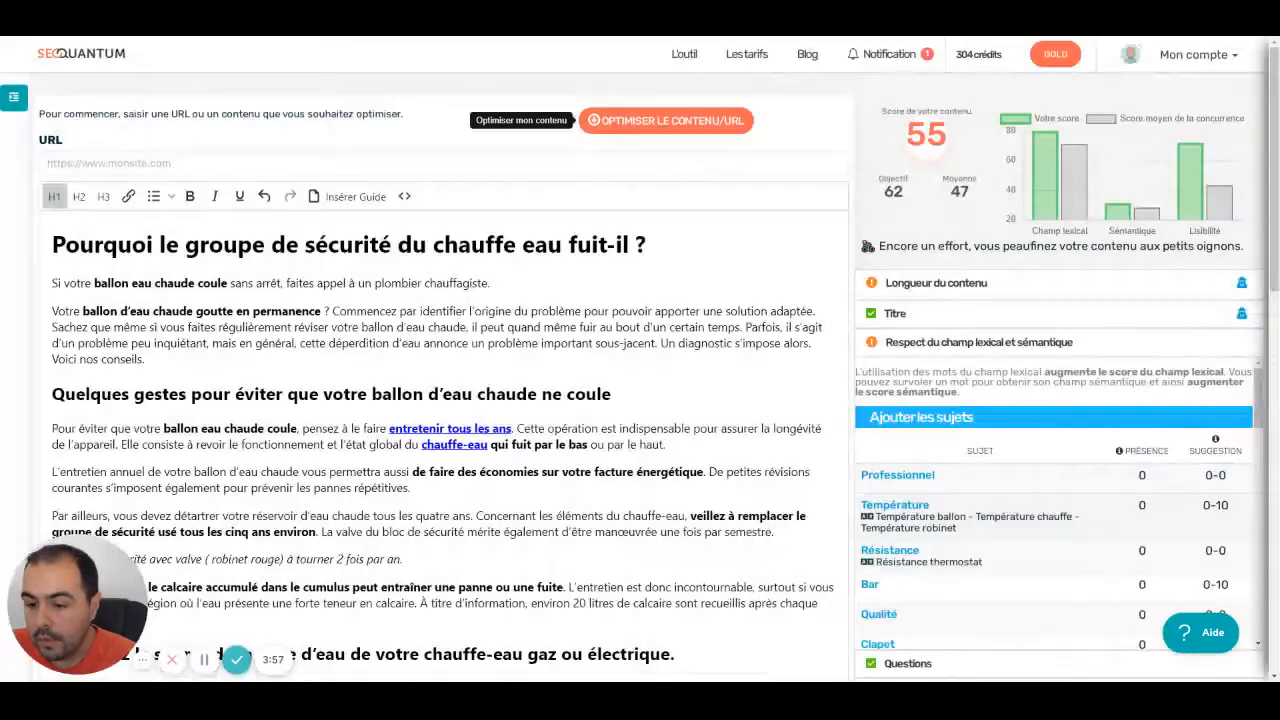
pyautogui.click(895, 504)
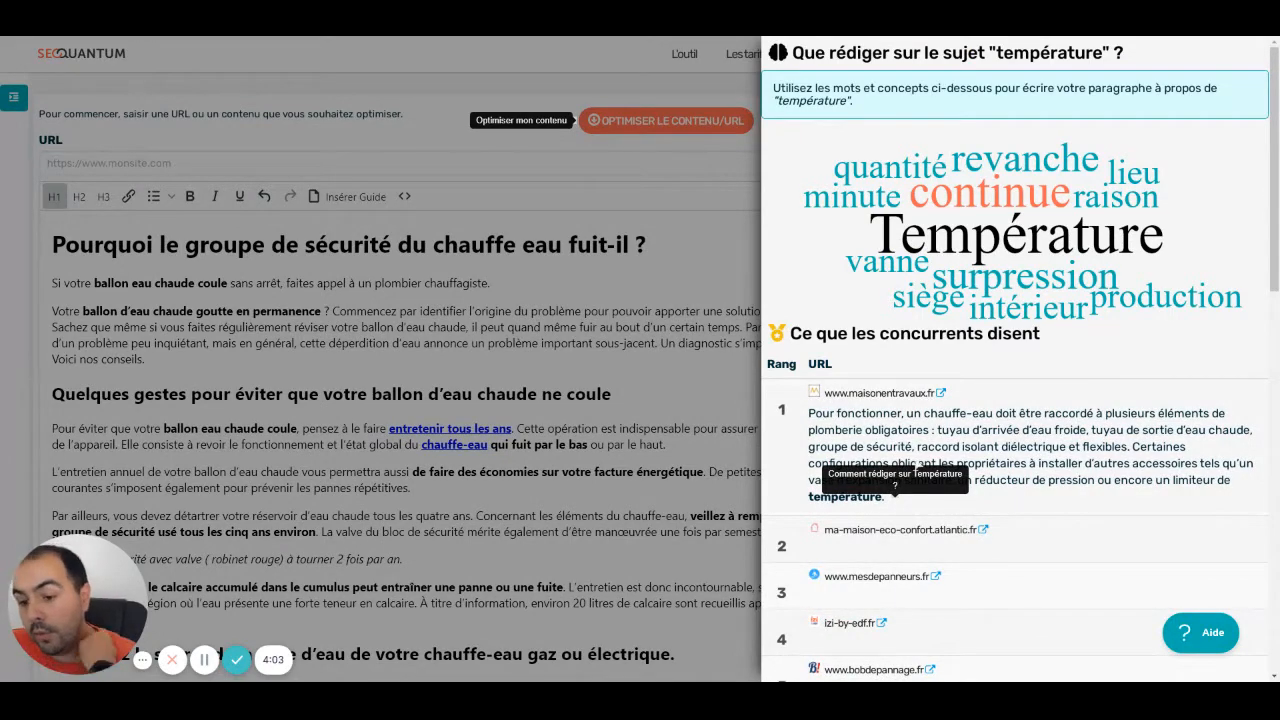
pyautogui.scroll(-4, 895, 486)
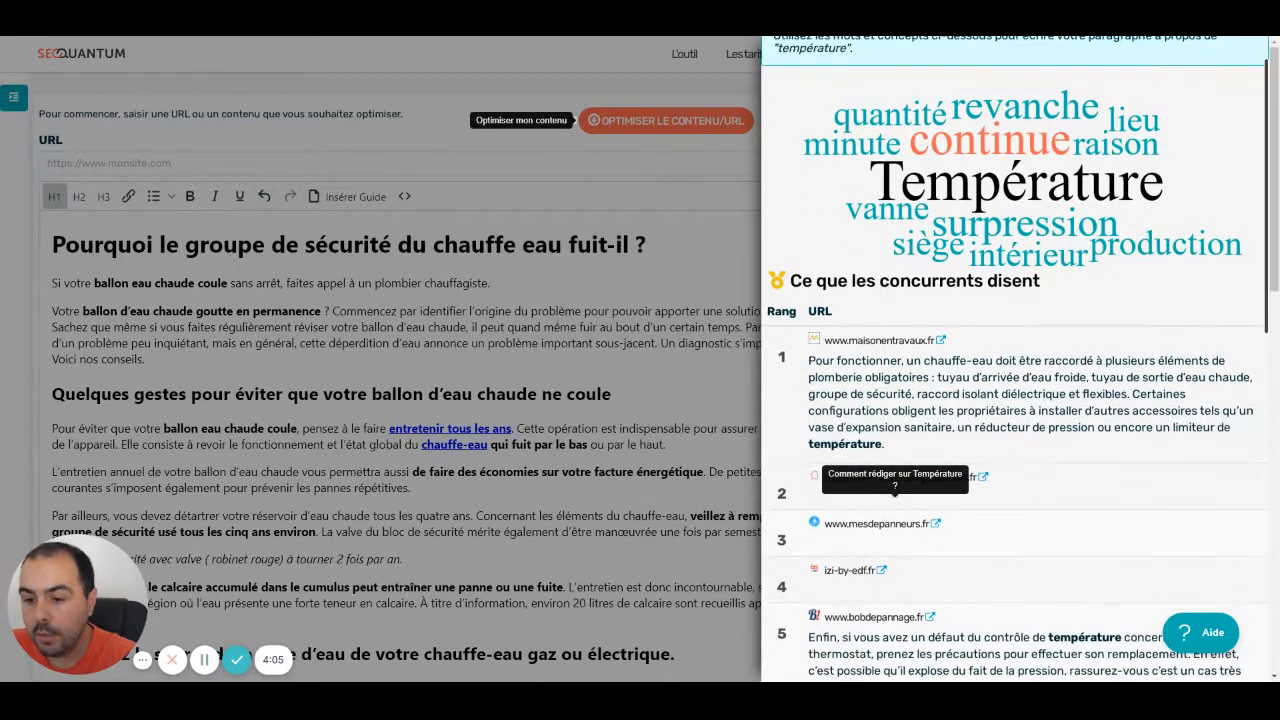
pyautogui.scroll(-5, 895, 486)
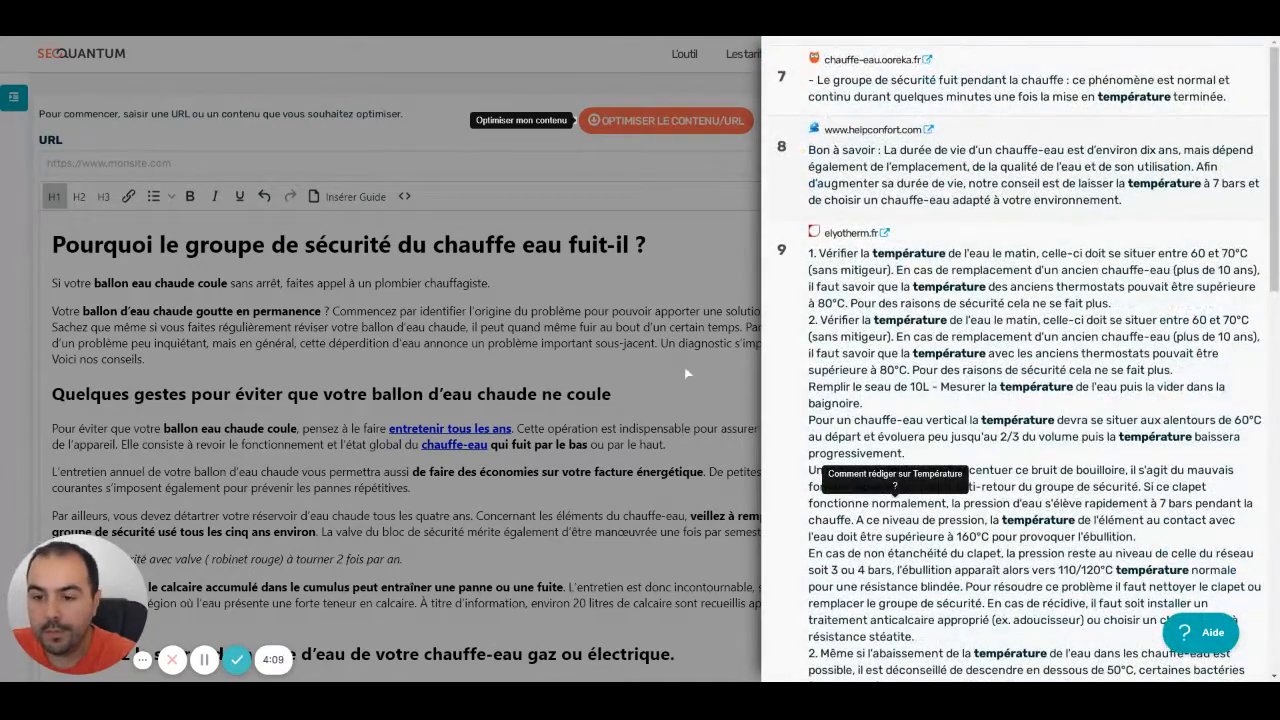
pyautogui.click(686, 373)
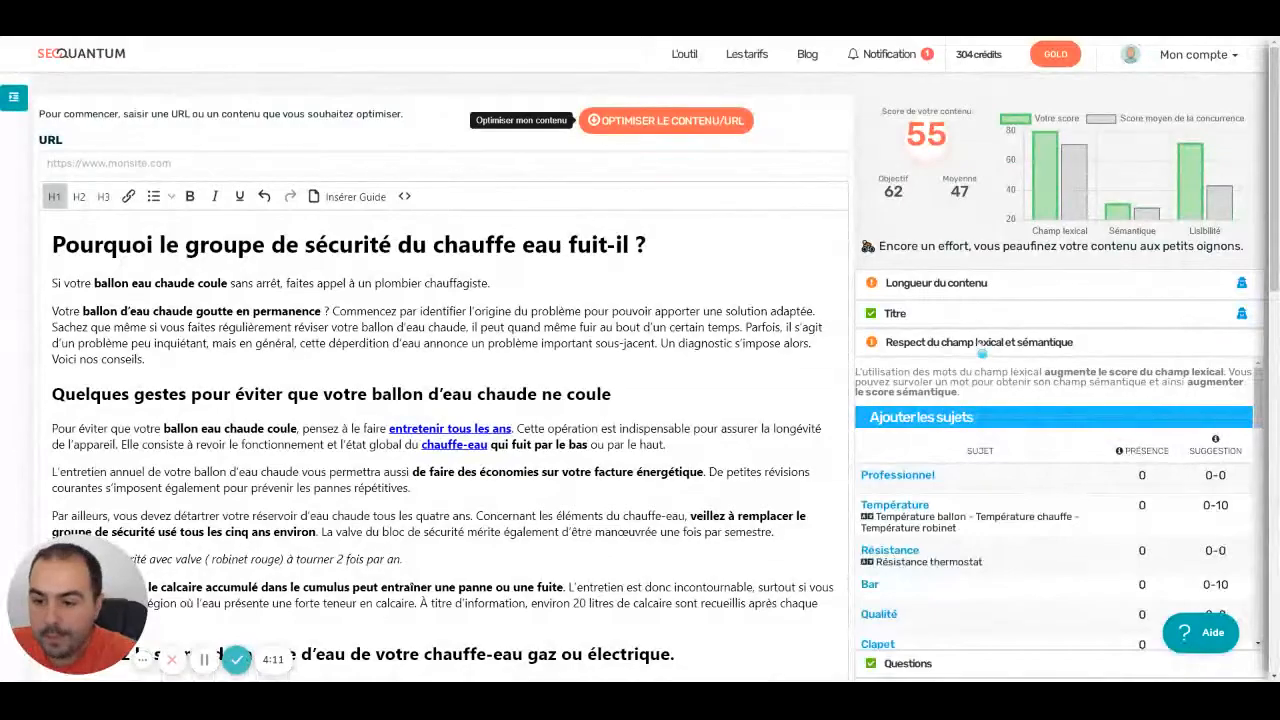
# Review the grouped list of Google-suggested questions to answer in the article
pyautogui.click(905, 373)
pyautogui.scroll(-1, 945, 420)
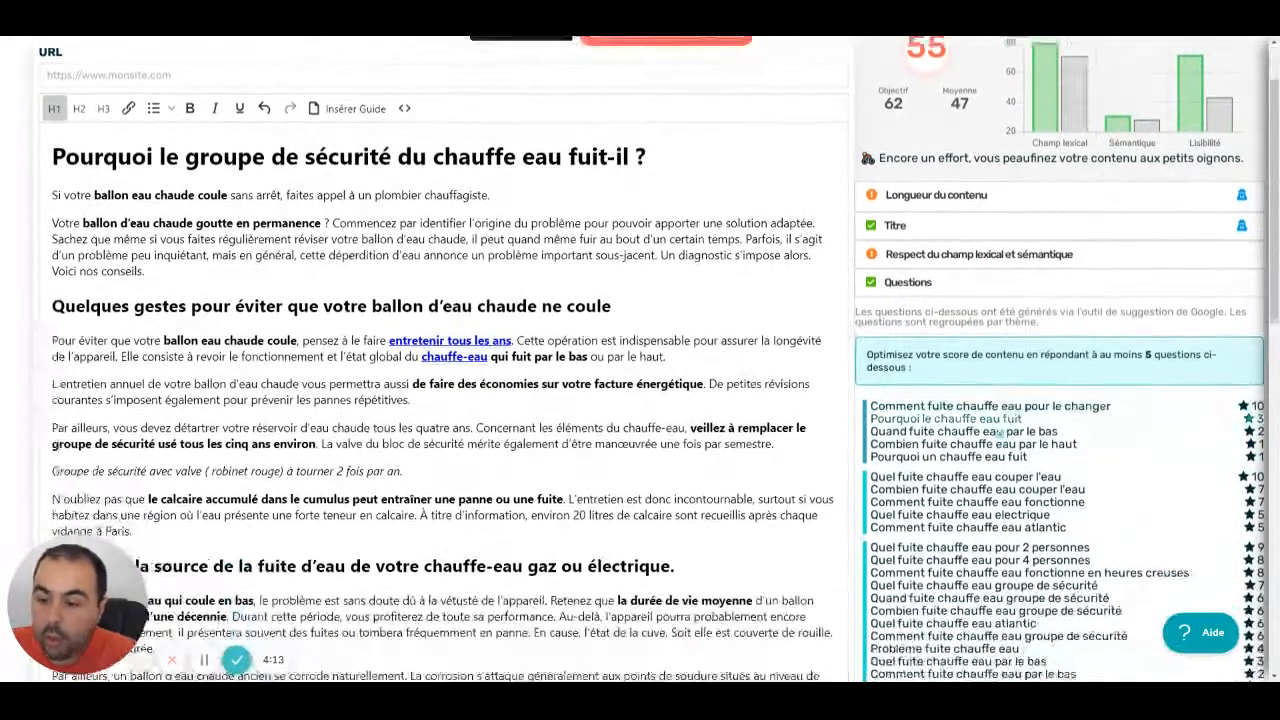
pyautogui.scroll(-2, 948, 420)
pyautogui.scroll(4, 948, 420)
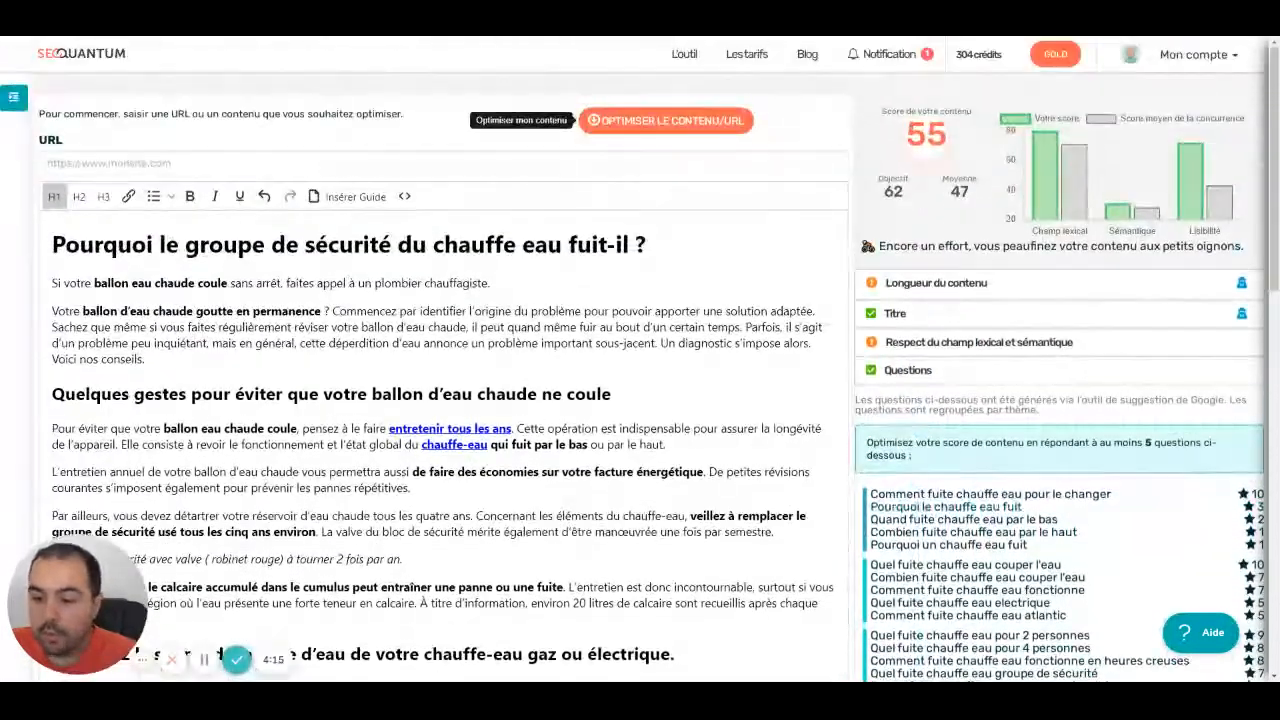